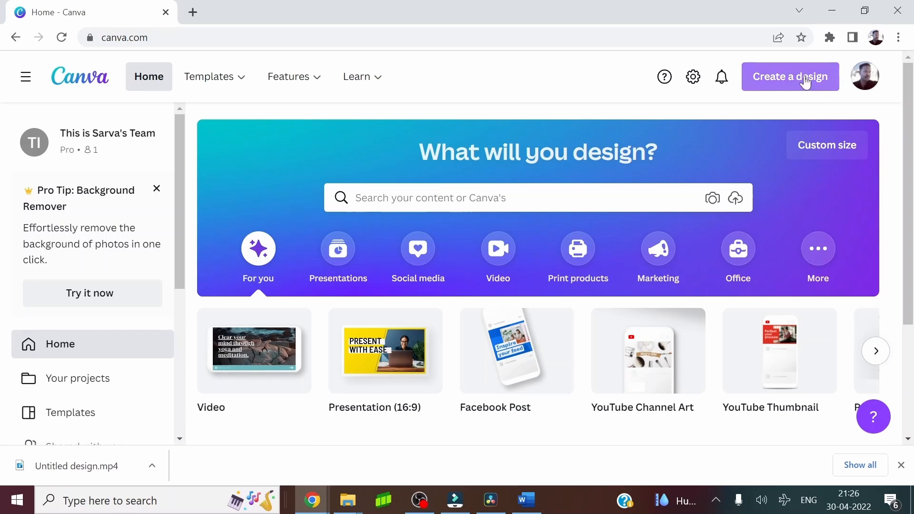
# Create a blank 1920 × 1080 px video design and search the templates for "youtube end card"
pyautogui.click(786, 88)
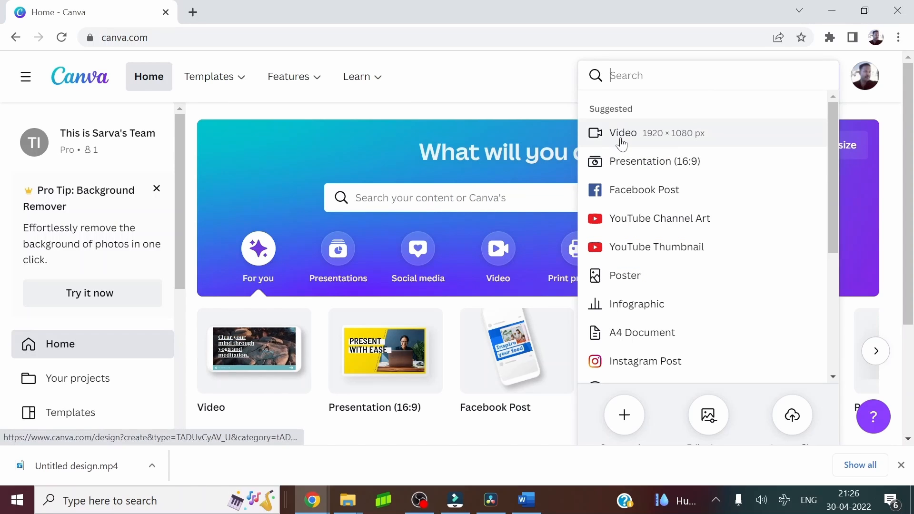
pyautogui.click(662, 138)
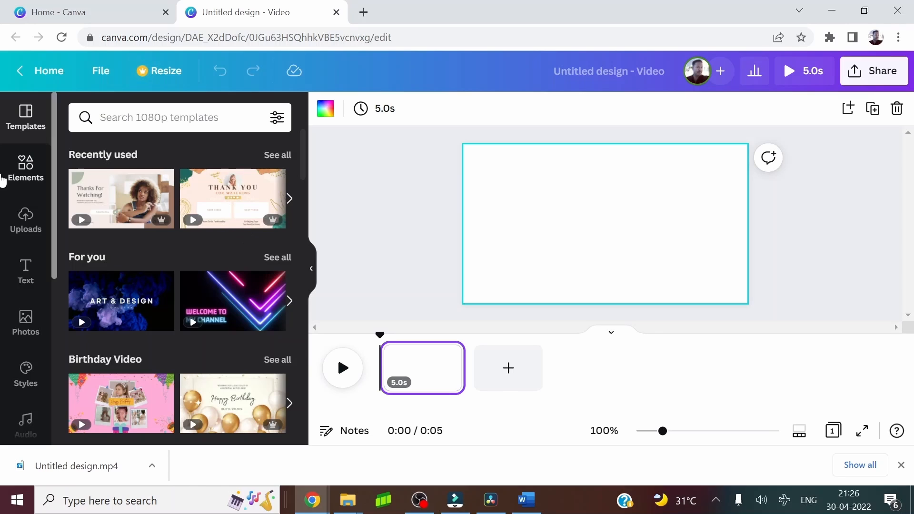
pyautogui.click(159, 117)
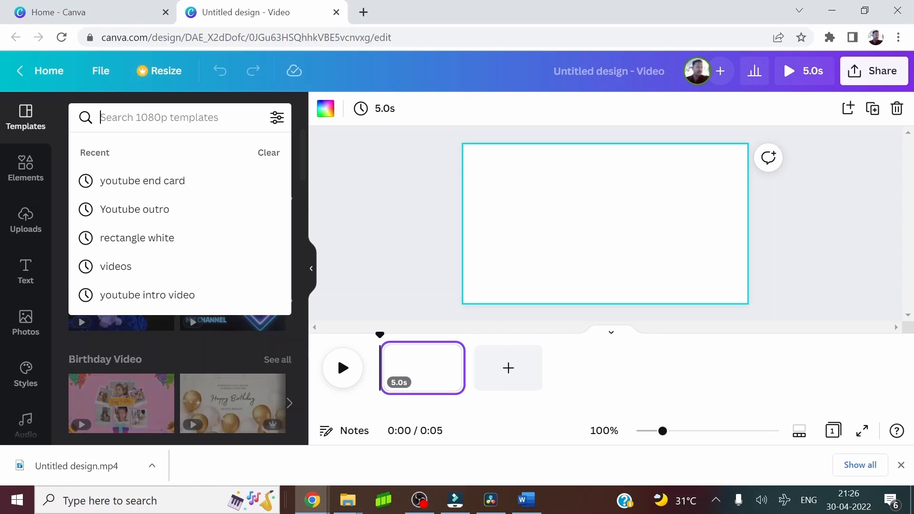
pyautogui.write('youtub')
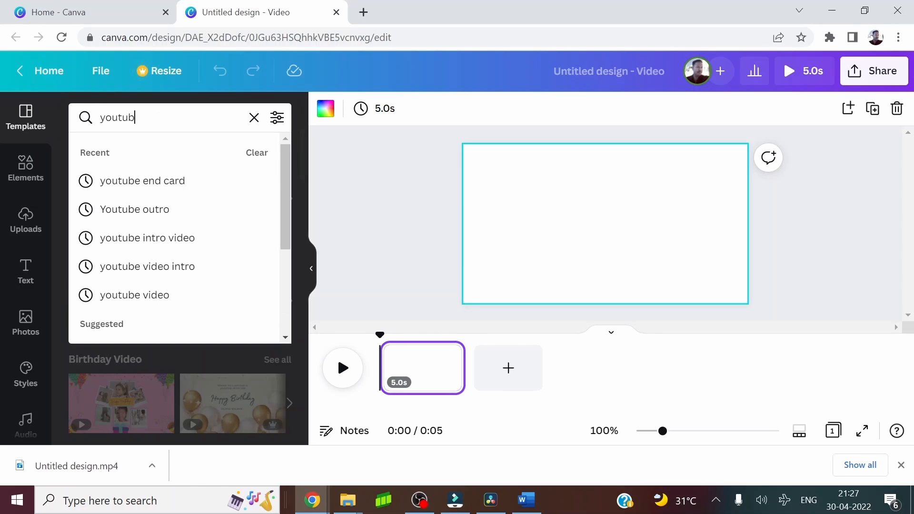
pyautogui.write('e end card')
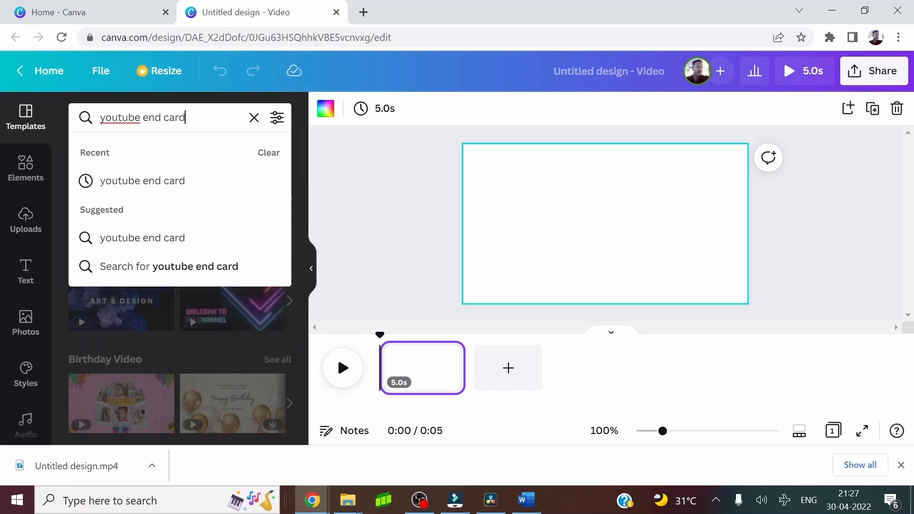
pyautogui.press('Return')
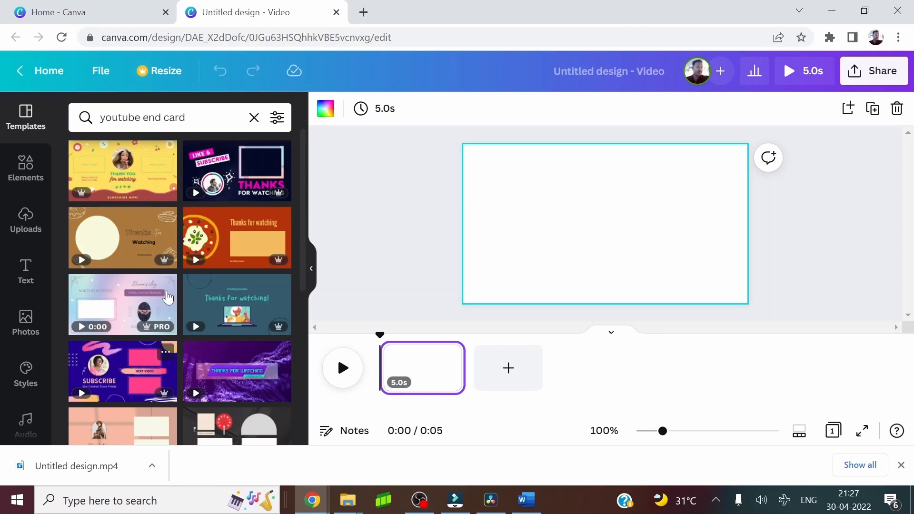
# Apply the "Thanks For Watching!" end card template featuring a seated woman, and delete the woman's video from its frame
pyautogui.moveTo(189, 363)
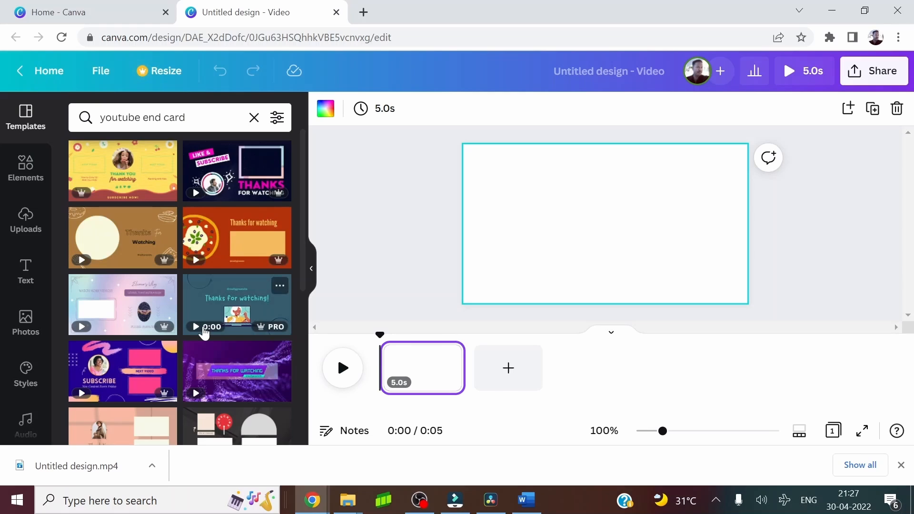
pyautogui.scroll(-1, 204, 324)
pyautogui.scroll(-3, 204, 227)
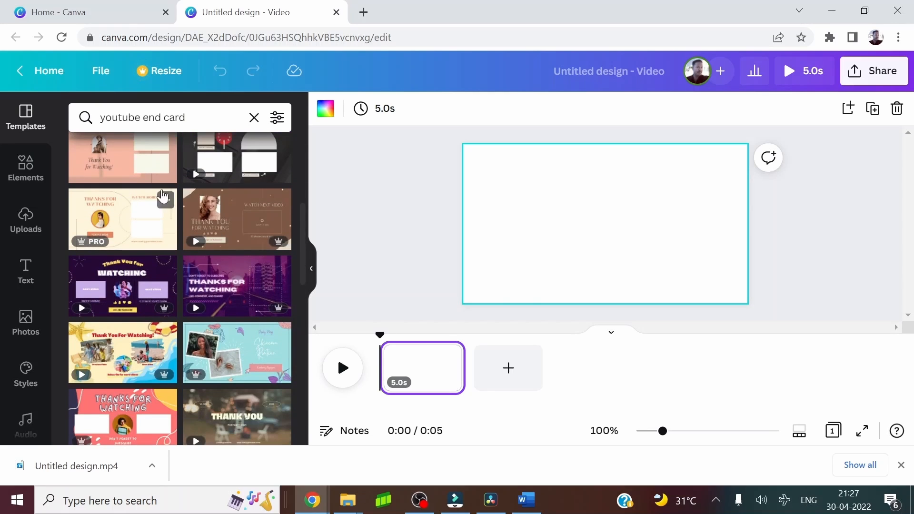
pyautogui.scroll(-1, 216, 335)
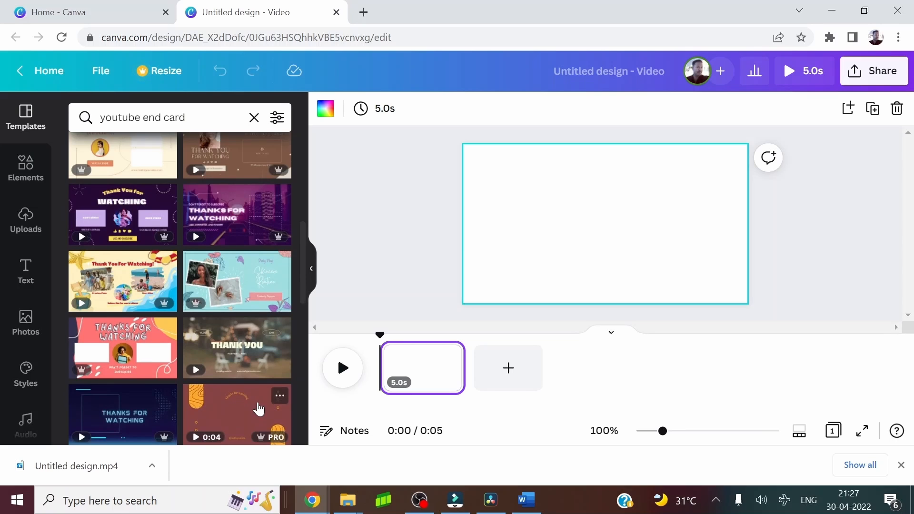
pyautogui.scroll(-1, 203, 328)
pyautogui.scroll(-2, 203, 328)
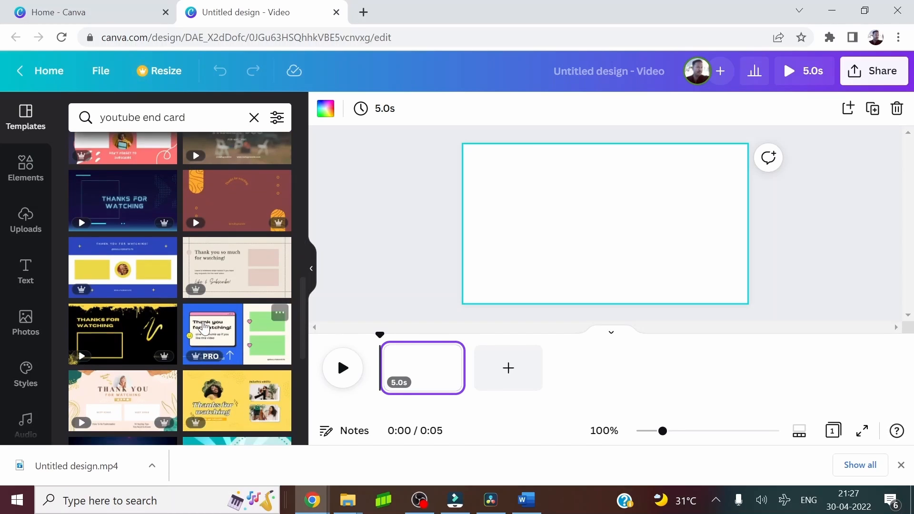
pyautogui.scroll(-1, 203, 328)
pyautogui.scroll(-2, 203, 328)
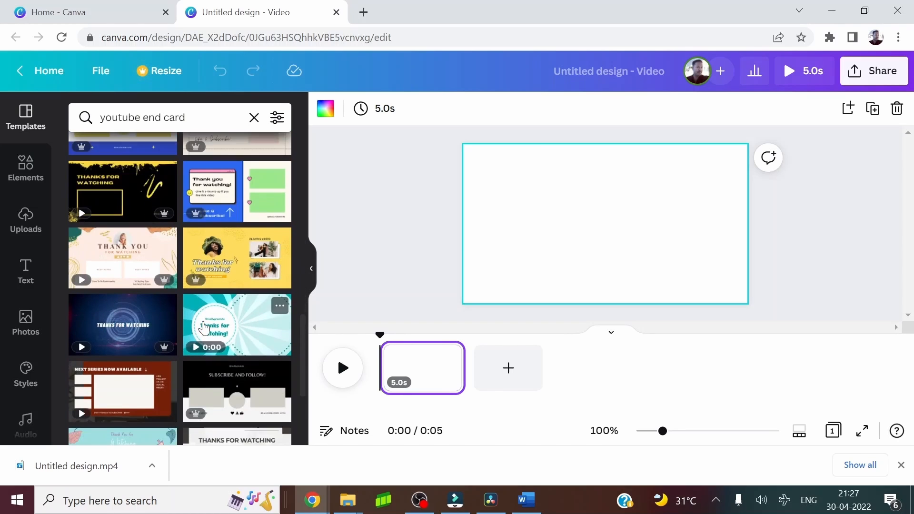
pyautogui.scroll(-2, 203, 329)
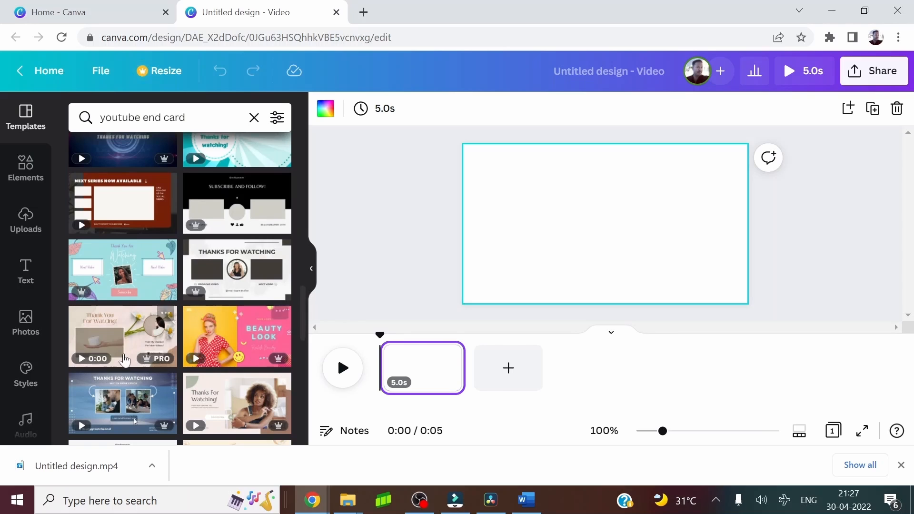
pyautogui.scroll(-2, 159, 318)
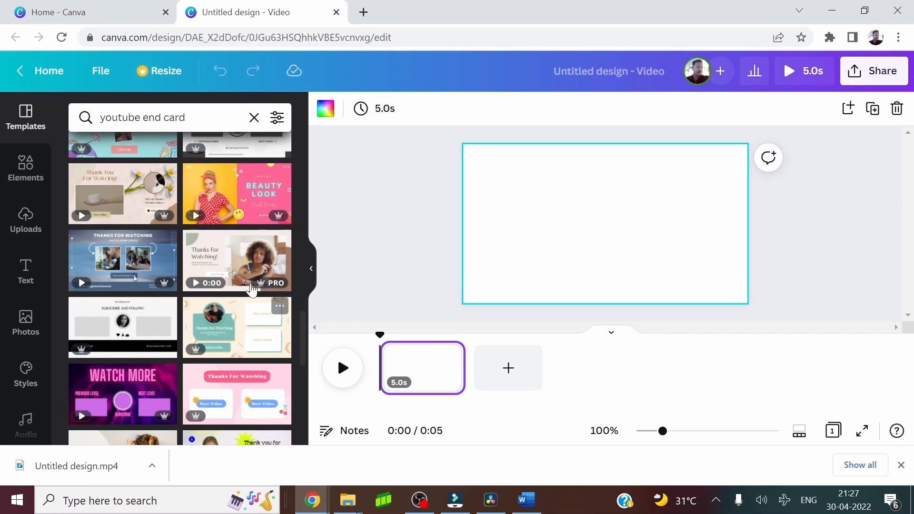
pyautogui.click(227, 265)
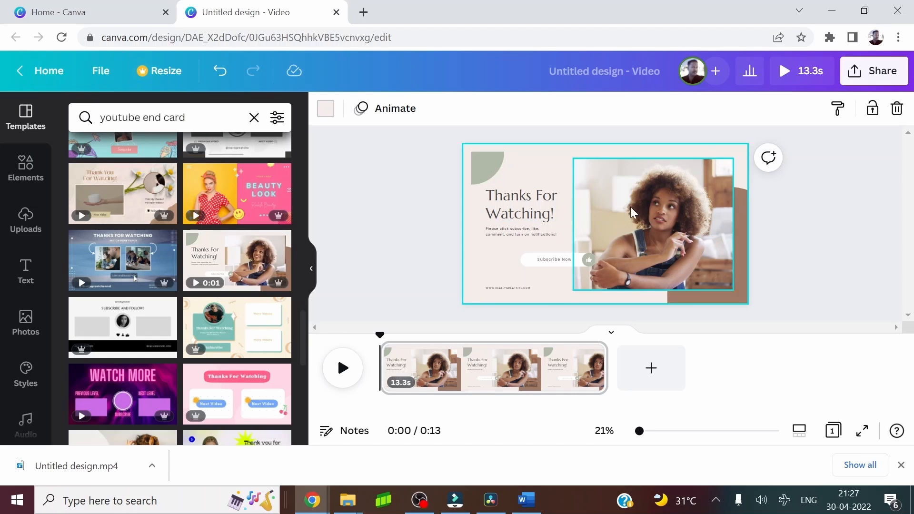
pyautogui.click(649, 221)
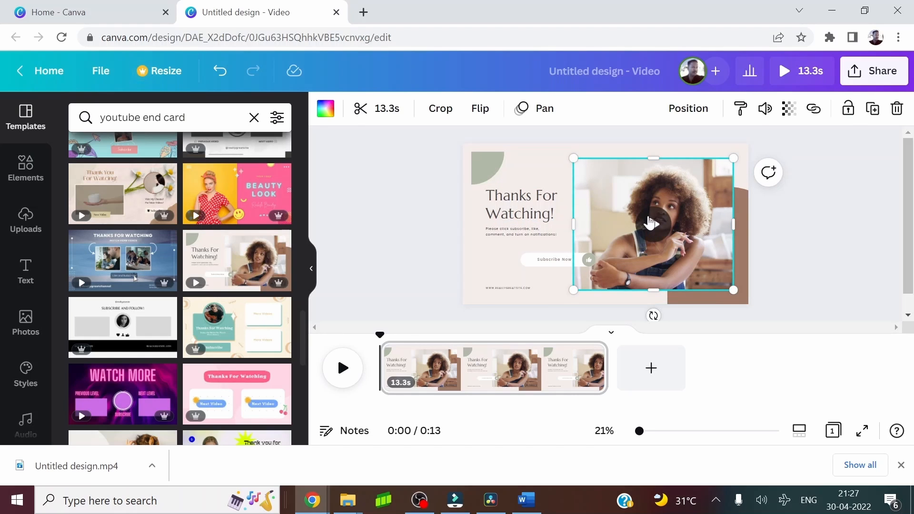
pyautogui.press('Delete')
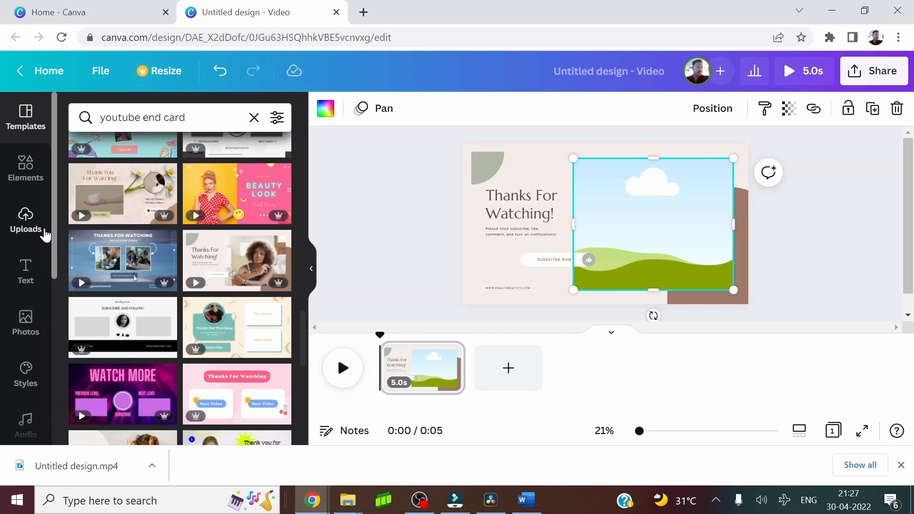
# Upload the image "Thumbnail_pic final background removed 29Apr2022 Friday" from the Thumbnail folder of "Video11 How to design posters using canva"
pyautogui.click(26, 221)
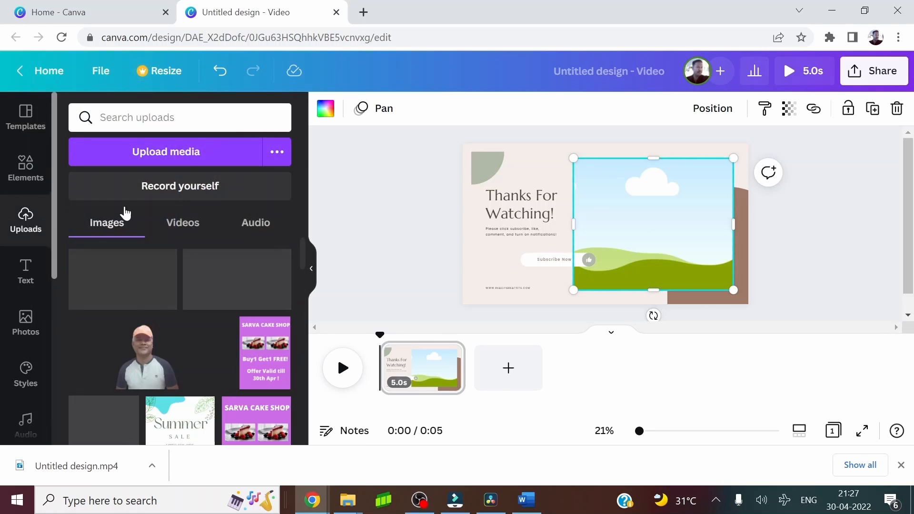
pyautogui.click(174, 153)
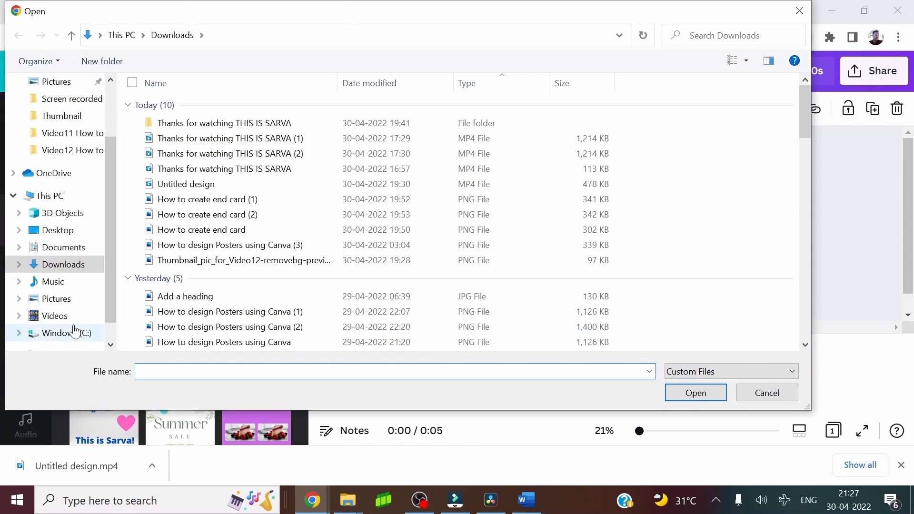
pyautogui.click(71, 332)
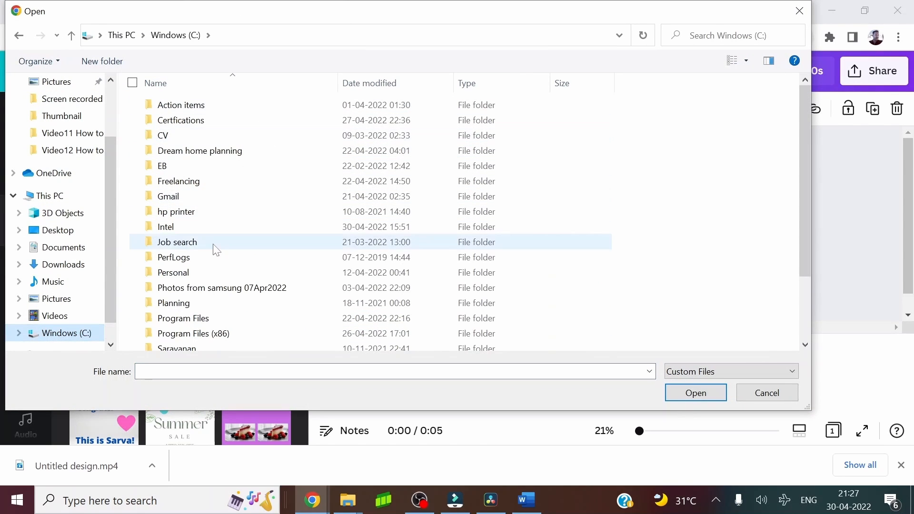
pyautogui.scroll(-1, 214, 249)
pyautogui.scroll(1, 200, 238)
pyautogui.doubleClick(188, 181)
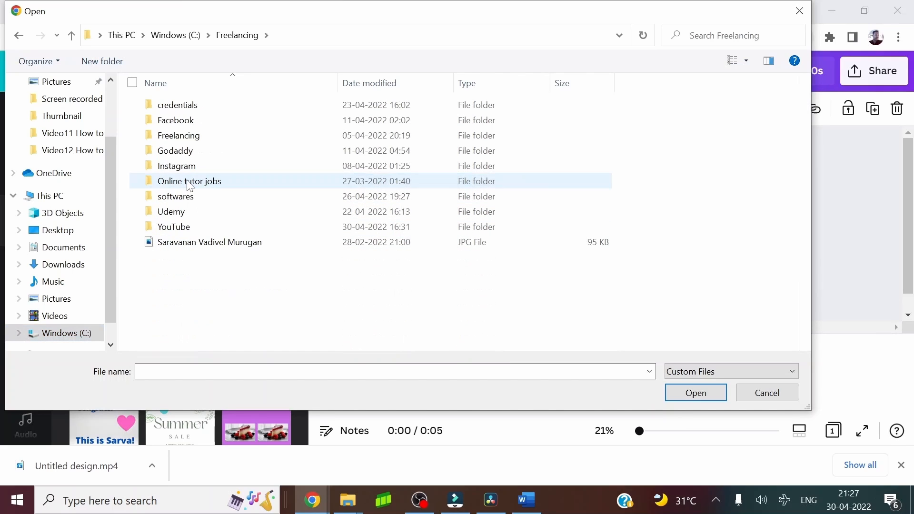
pyautogui.doubleClick(175, 227)
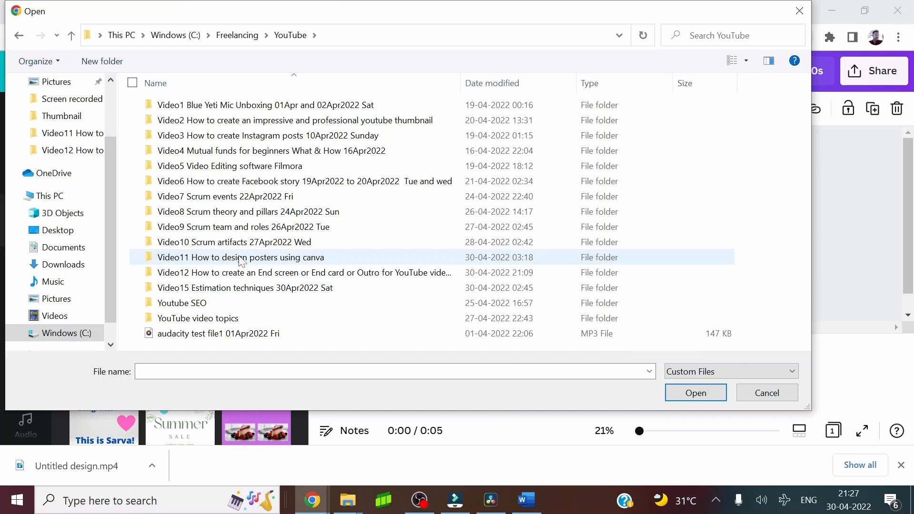
pyautogui.doubleClick(240, 259)
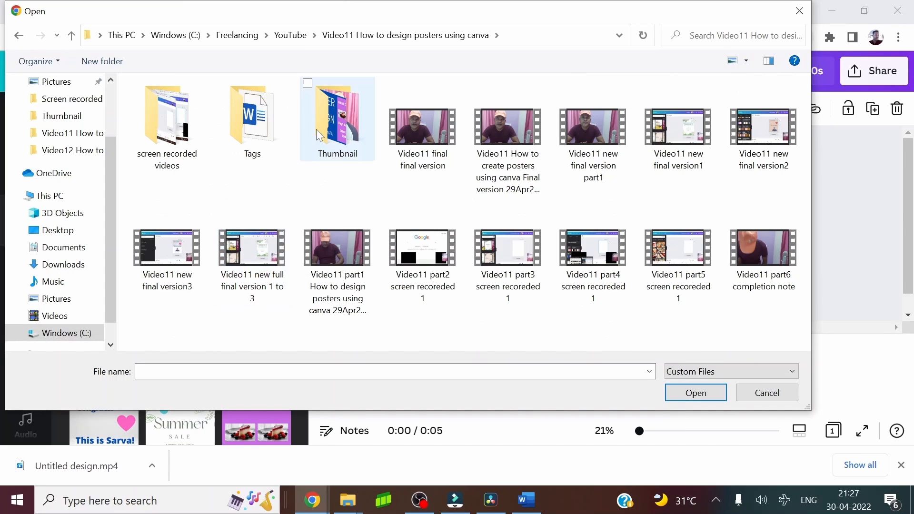
pyautogui.doubleClick(360, 123)
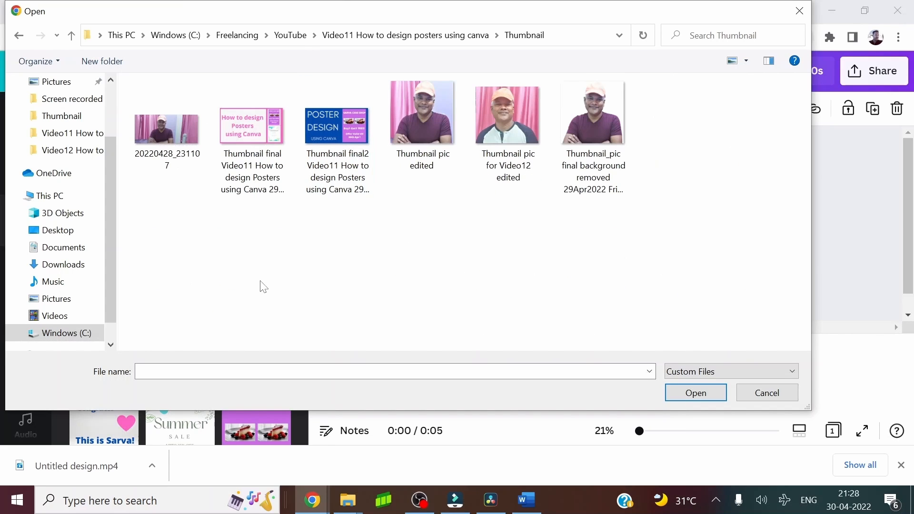
pyautogui.click(594, 128)
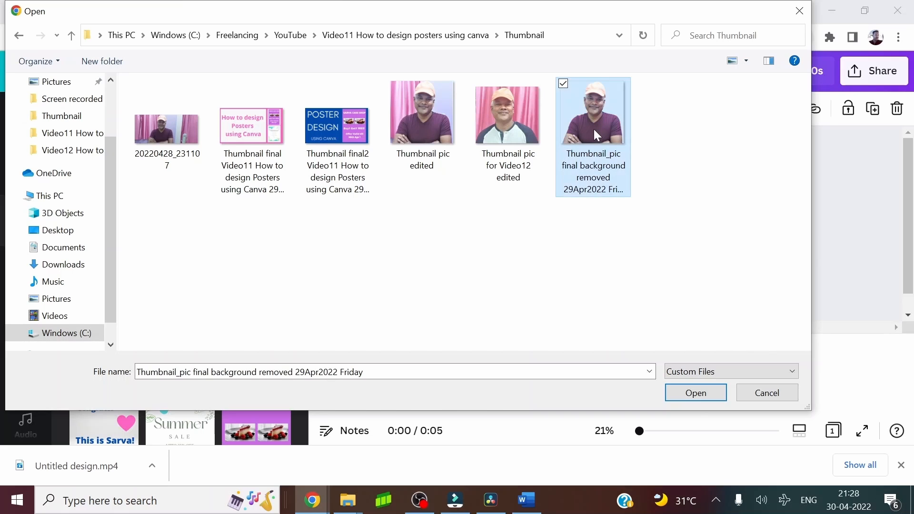
pyautogui.click(695, 393)
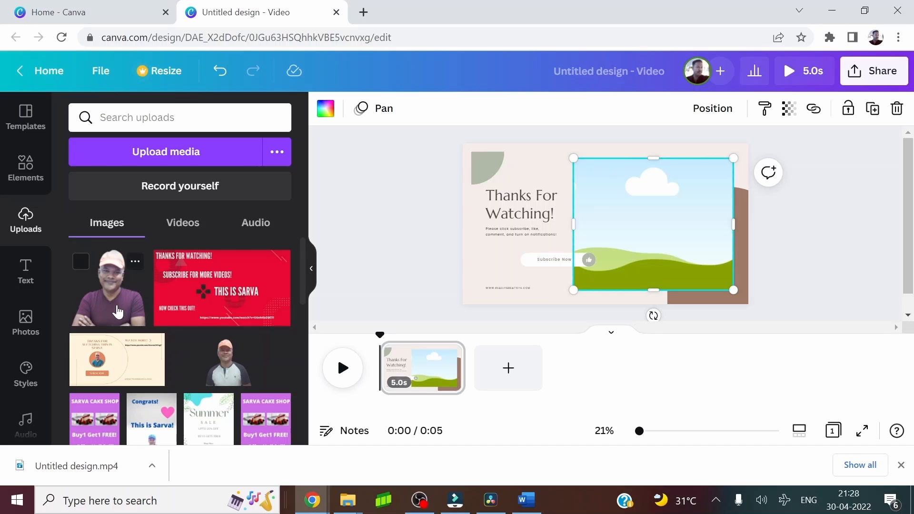
# Replace the empty picture frame with the uploaded portrait beside the brown arch, and move the "Thanks For Watching!" heading up near the green shape
pyautogui.moveTo(117, 311); pyautogui.dragTo(501, 190)
pyautogui.press('Delete')
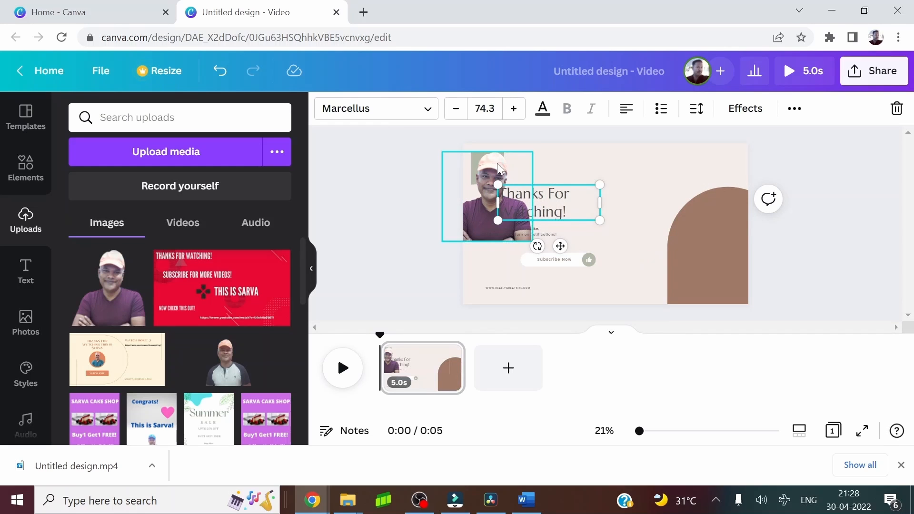
pyautogui.click(497, 163)
pyautogui.moveTo(532, 162); pyautogui.dragTo(627, 155)
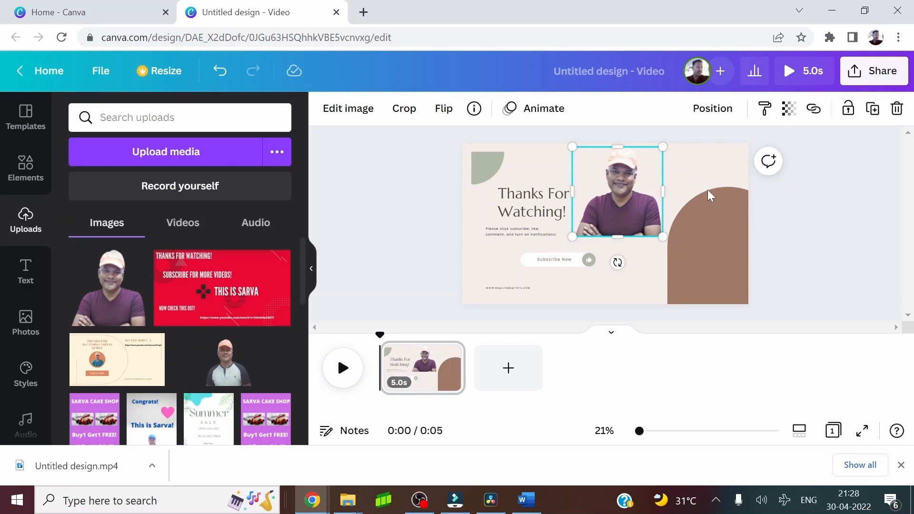
pyautogui.click(819, 222)
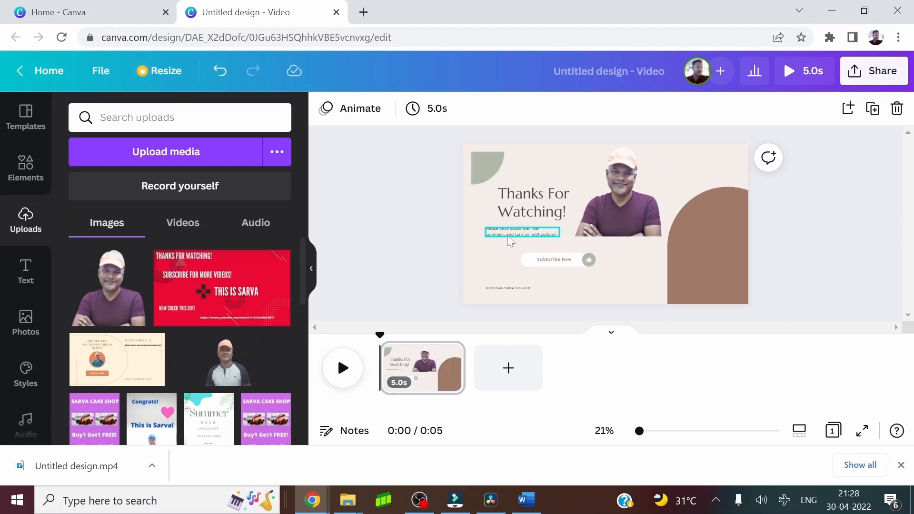
pyautogui.click(533, 215)
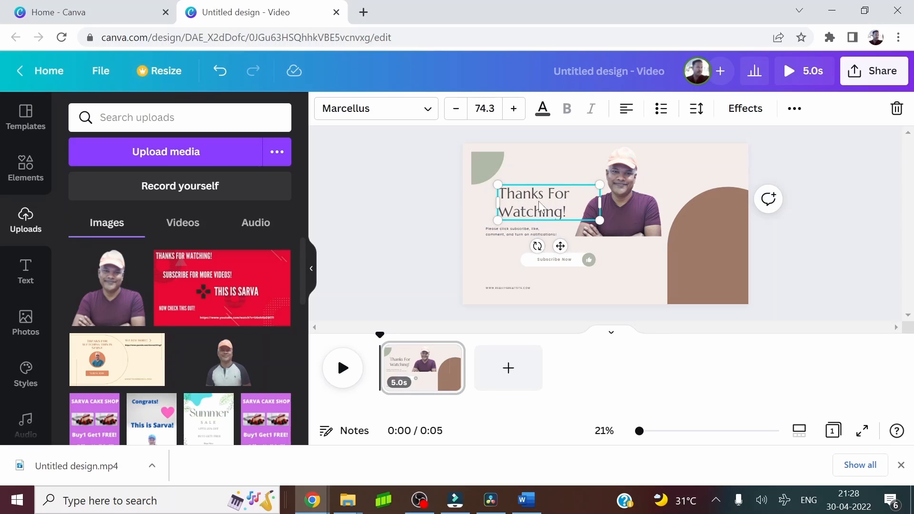
pyautogui.moveTo(539, 204); pyautogui.dragTo(545, 187)
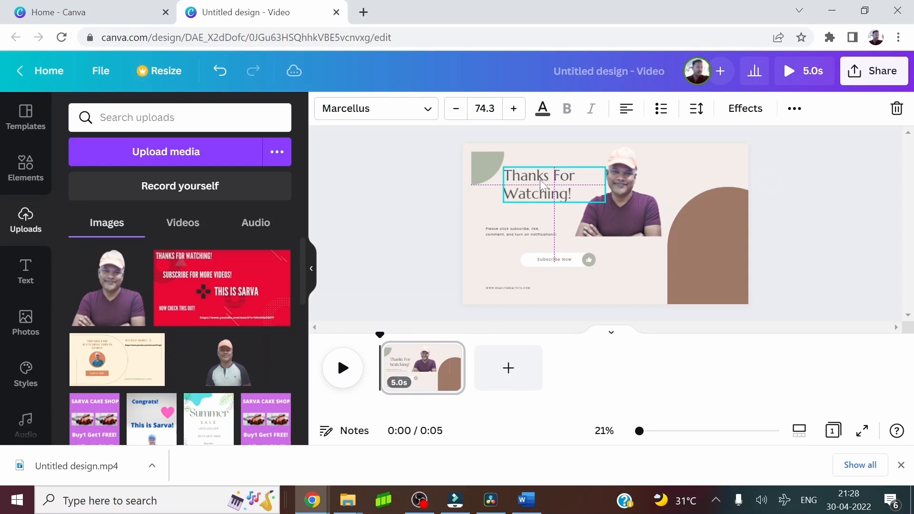
# Replace the website address at the bottom of the card with "wwww.thISISSARVA.COM" and set its font size to 27
pyautogui.doubleClick(515, 287)
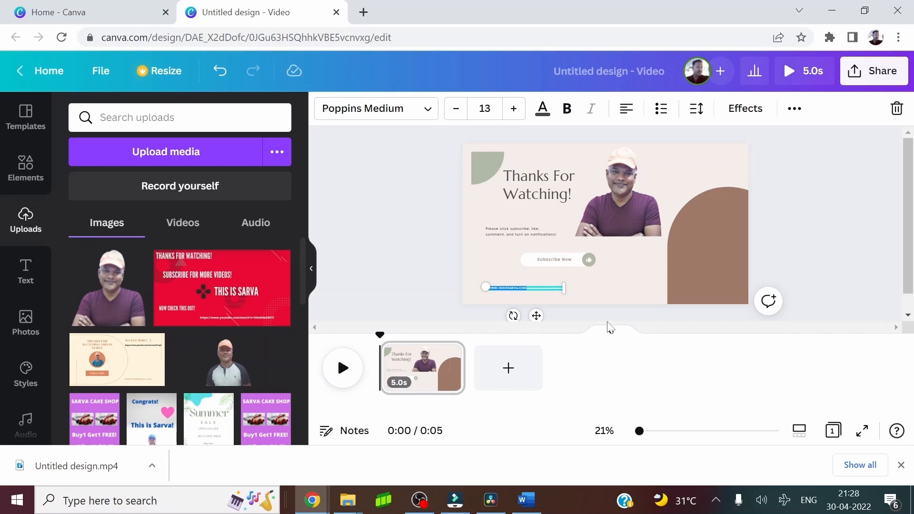
pyautogui.click(514, 110)
pyautogui.click(514, 110)
pyautogui.click(514, 109)
pyautogui.click(514, 110)
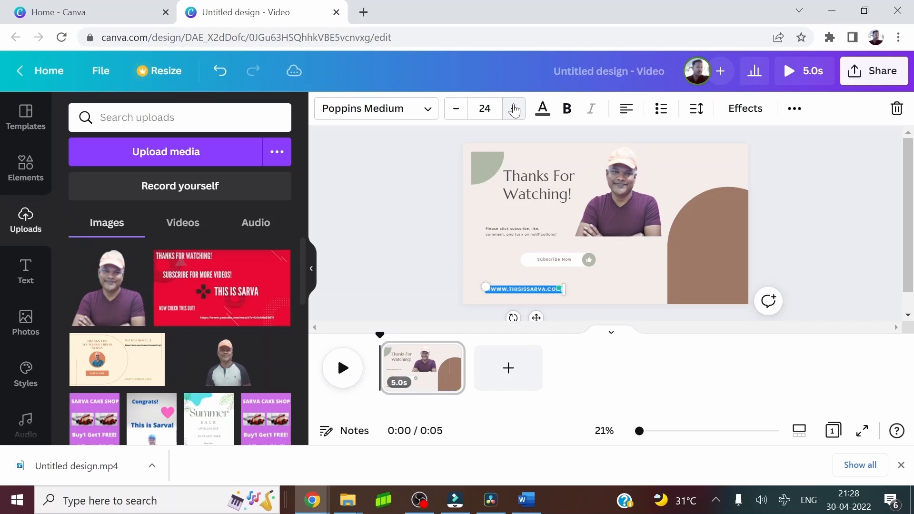
pyautogui.click(514, 110)
pyautogui.click(514, 110)
pyautogui.click(514, 110)
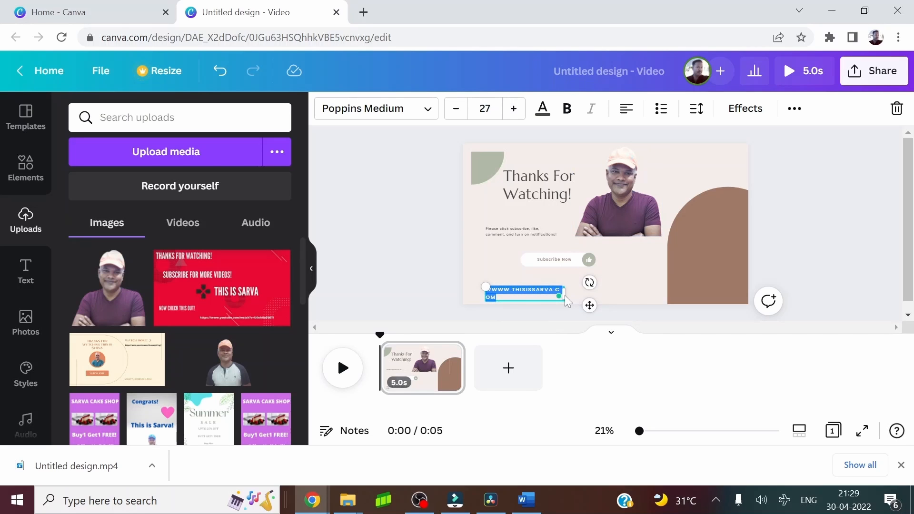
# Widen the website address text box so the whole address fits on one line
pyautogui.click(627, 261)
pyautogui.click(533, 292)
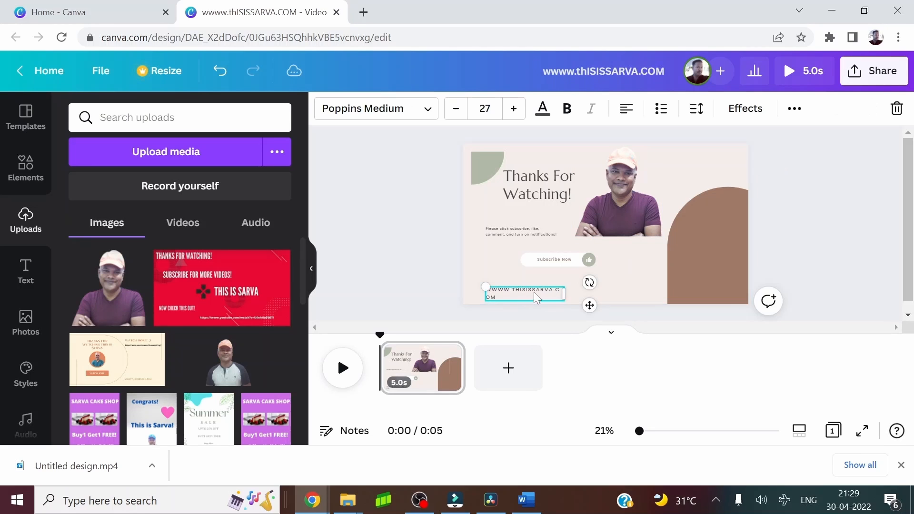
pyautogui.moveTo(563, 294); pyautogui.dragTo(581, 290)
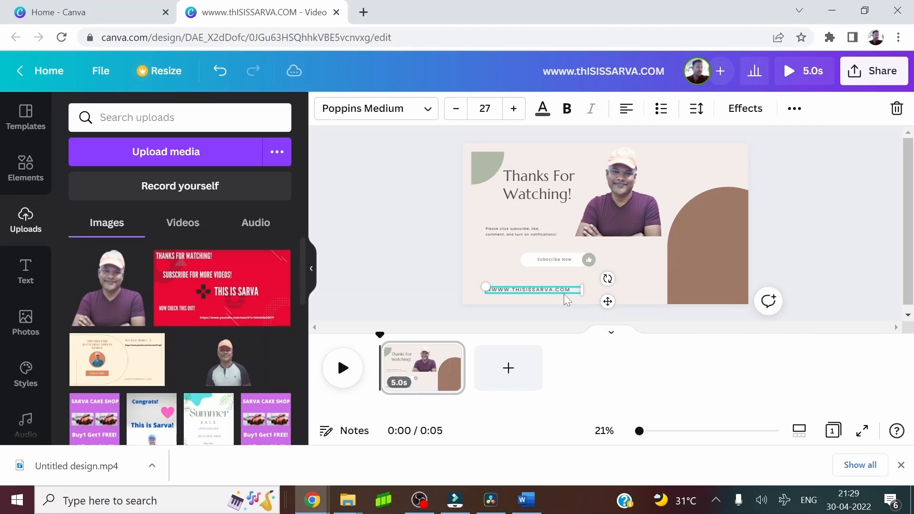
# Enlarge the "Please click subscribe, like, comment, and turn on notifications!" text to font size 19.1, extending it toward the card's left edge
pyautogui.click(644, 265)
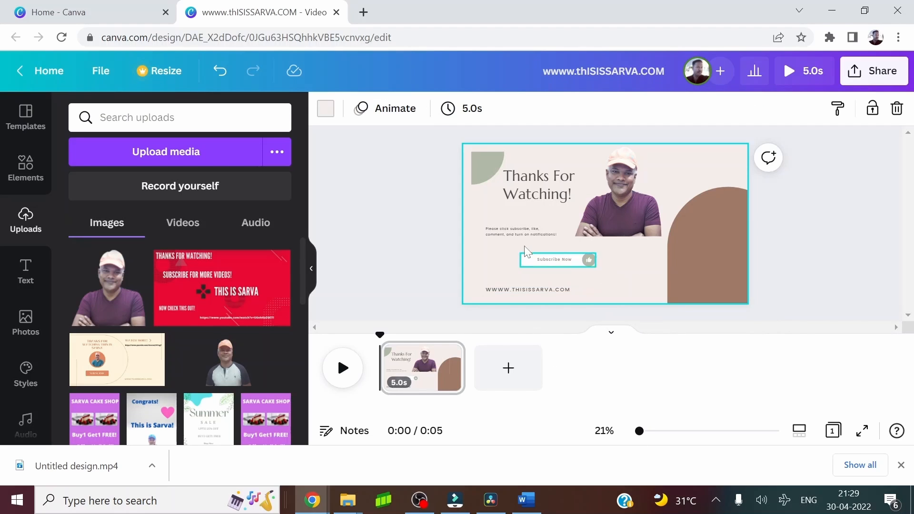
pyautogui.click(499, 231)
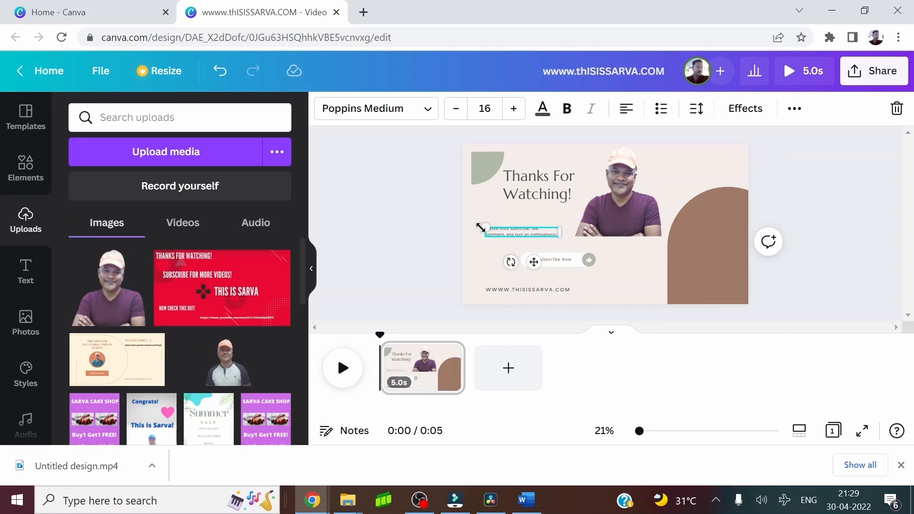
pyautogui.moveTo(481, 228); pyautogui.dragTo(472, 206)
pyautogui.moveTo(558, 236)
pyautogui.mouseDown()
pyautogui.moveTo(572, 241)
pyautogui.moveTo(560, 237)
pyautogui.mouseUp()
# Recolor the "Please click subscribe" message with the darkest purple from the portrait's photo colors
pyautogui.doubleClick(505, 230)
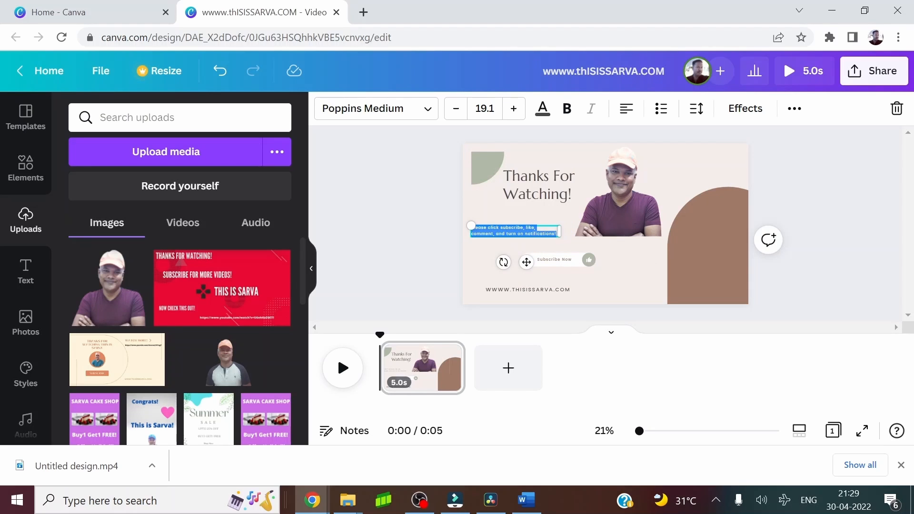
pyautogui.click(542, 109)
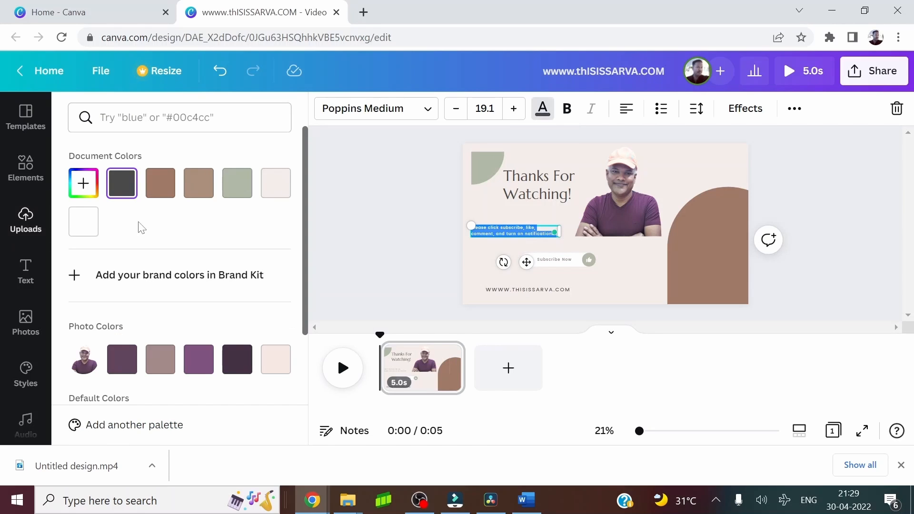
pyautogui.click(227, 364)
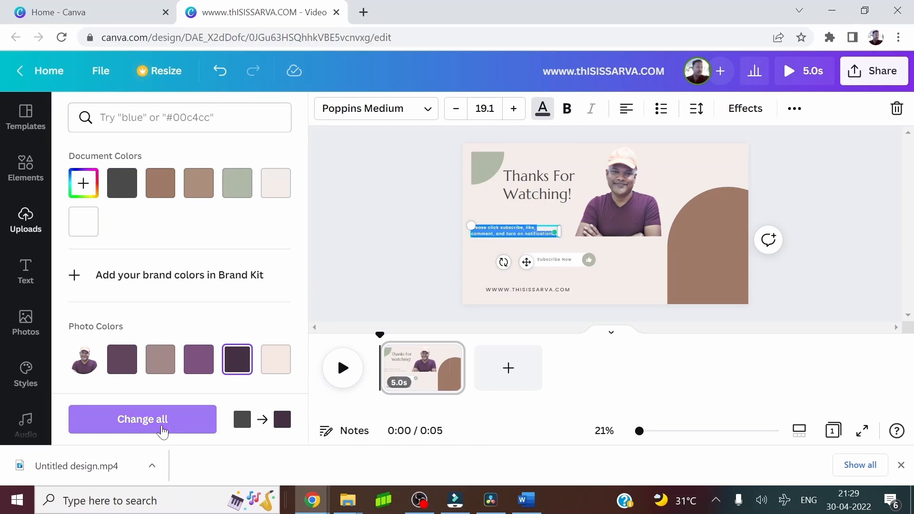
pyautogui.click(393, 244)
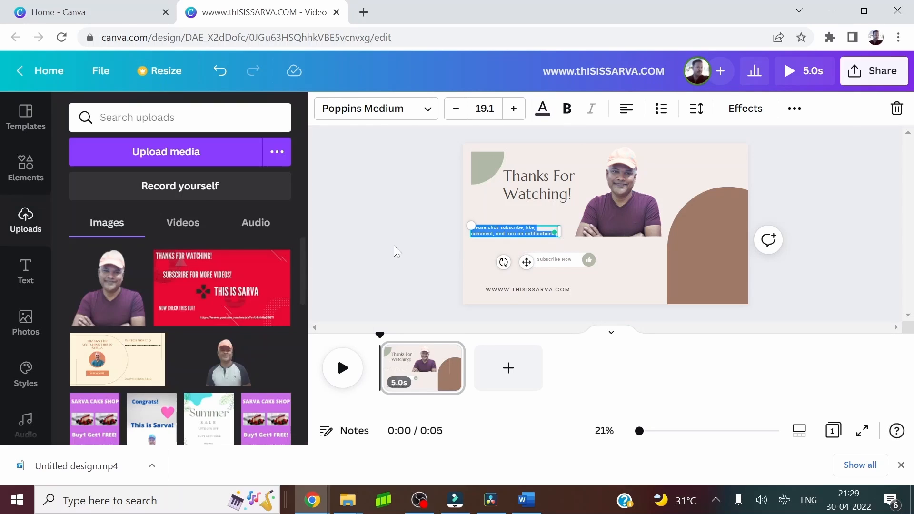
pyautogui.click(694, 158)
# Make the whole "Please click subscribe" message bold
pyautogui.click(507, 229)
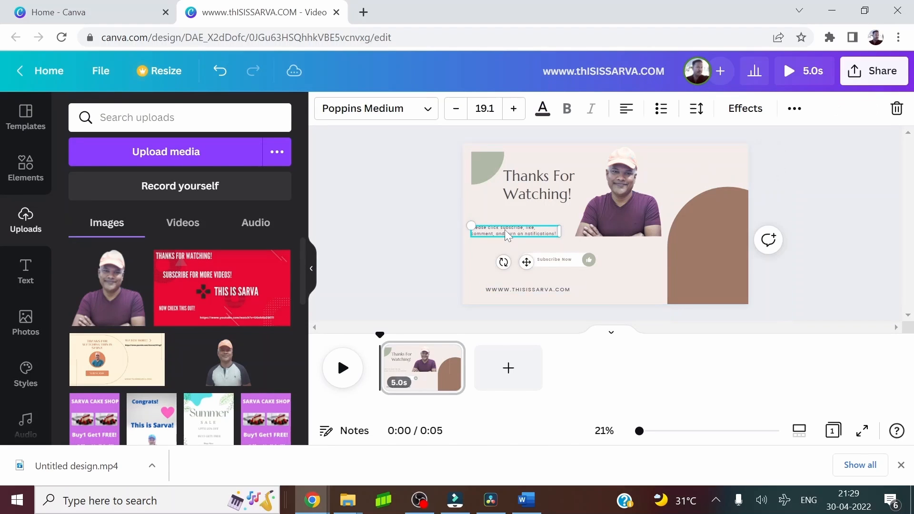
pyautogui.click(506, 228)
pyautogui.click(566, 110)
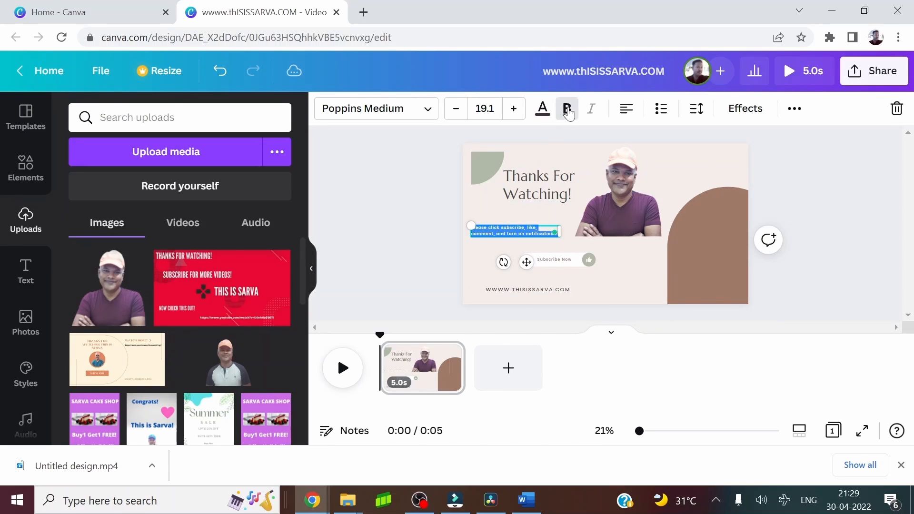
pyautogui.click(413, 219)
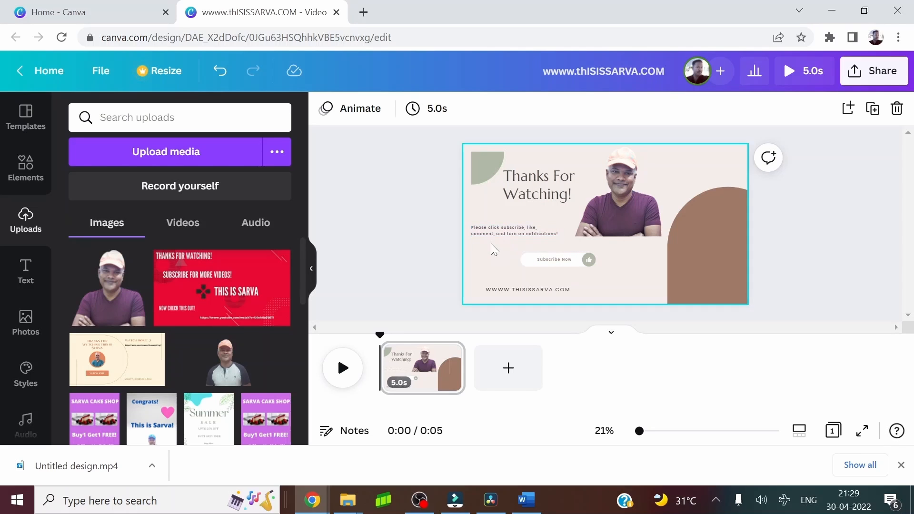
pyautogui.click(536, 235)
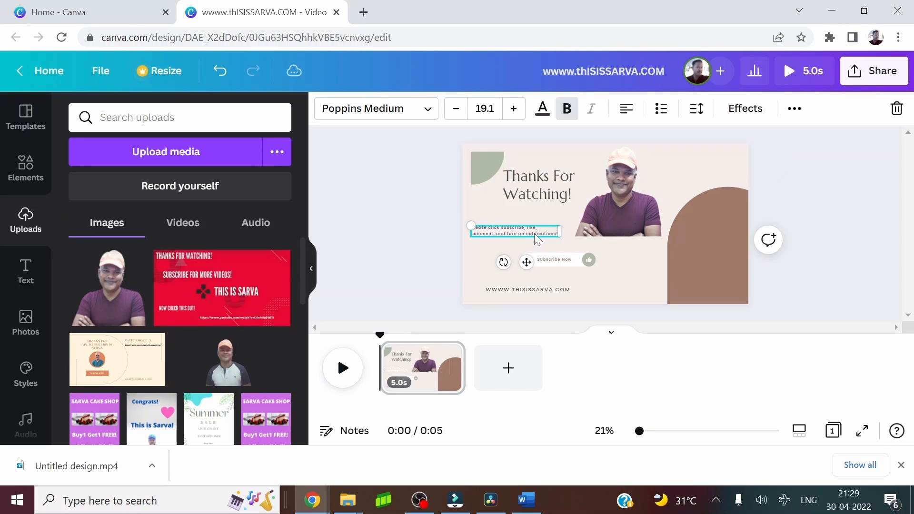
pyautogui.click(469, 222)
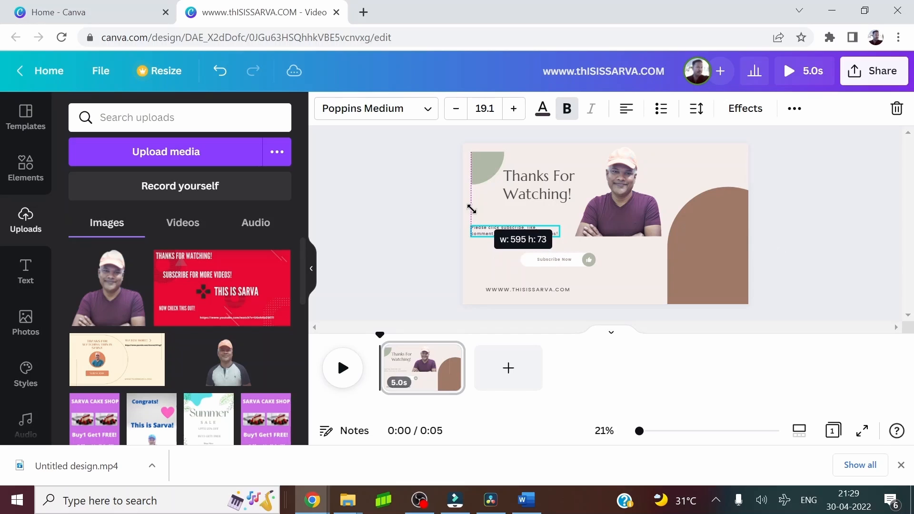
pyautogui.doubleClick(503, 233)
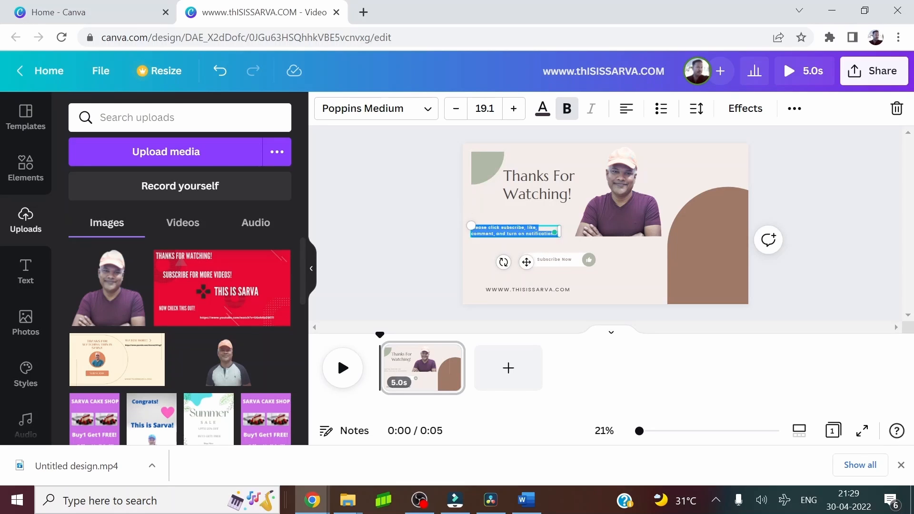
pyautogui.press('Escape')
pyautogui.click(390, 187)
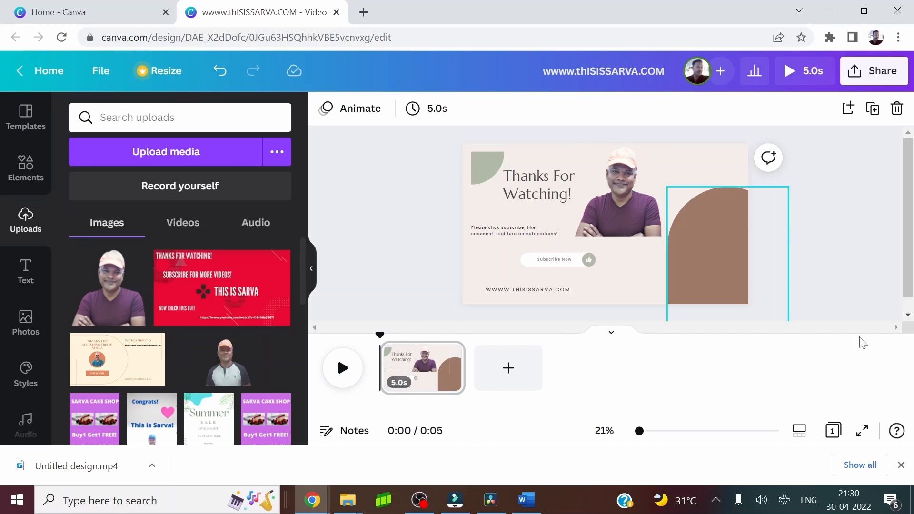
# Recolor the green quarter-circle beside the heading to the dark gray third in the default grays
pyautogui.click(484, 157)
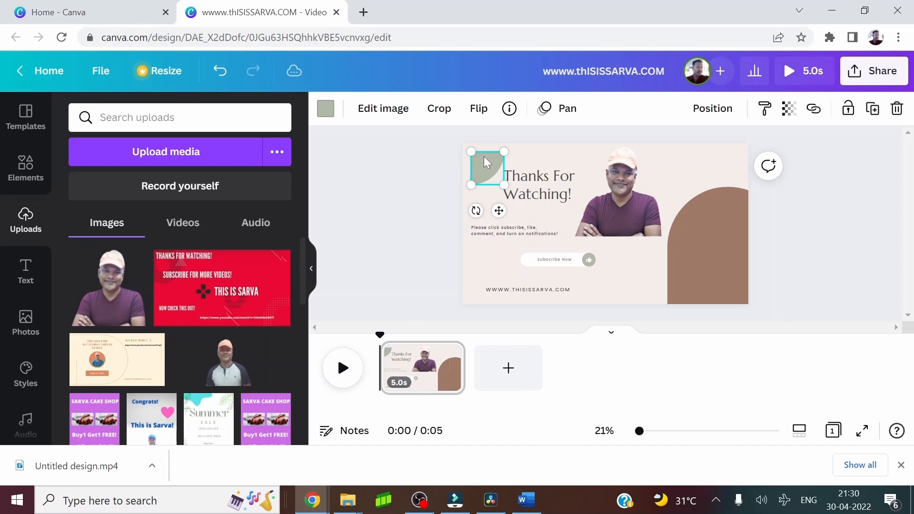
pyautogui.click(326, 115)
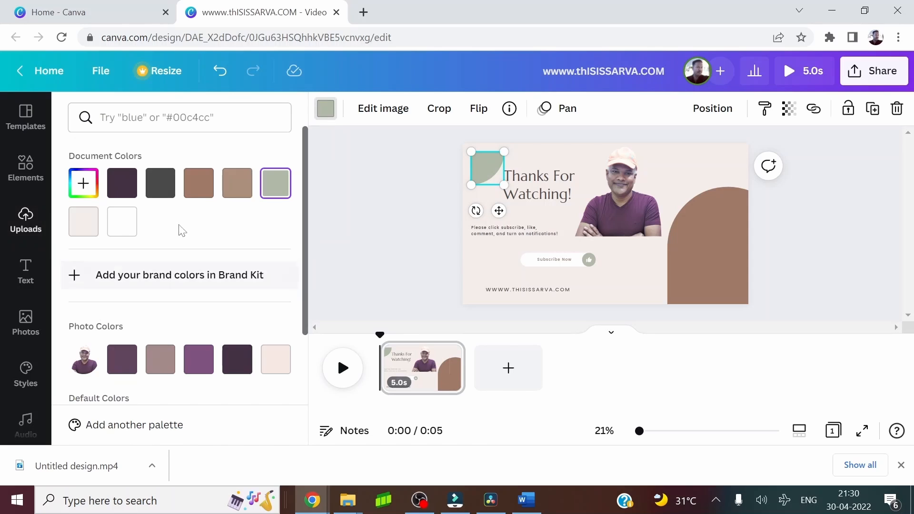
pyautogui.scroll(-3, 196, 285)
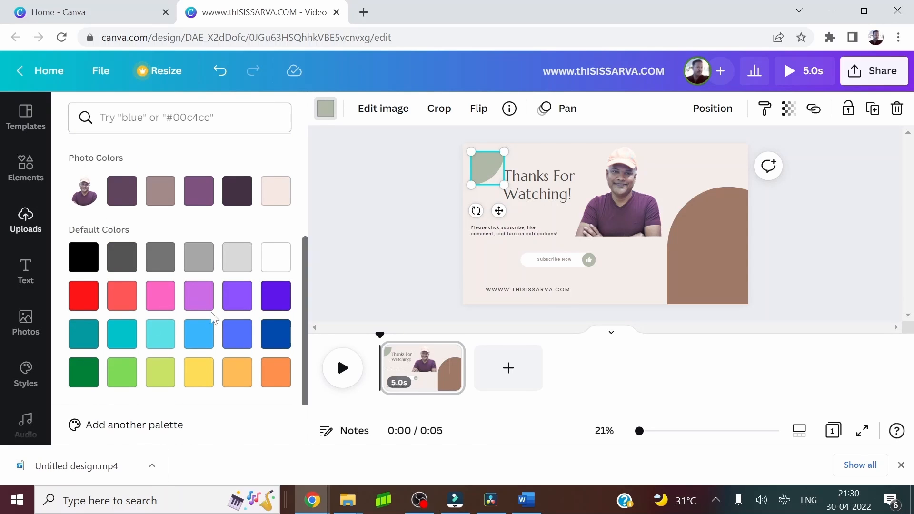
pyautogui.click(160, 259)
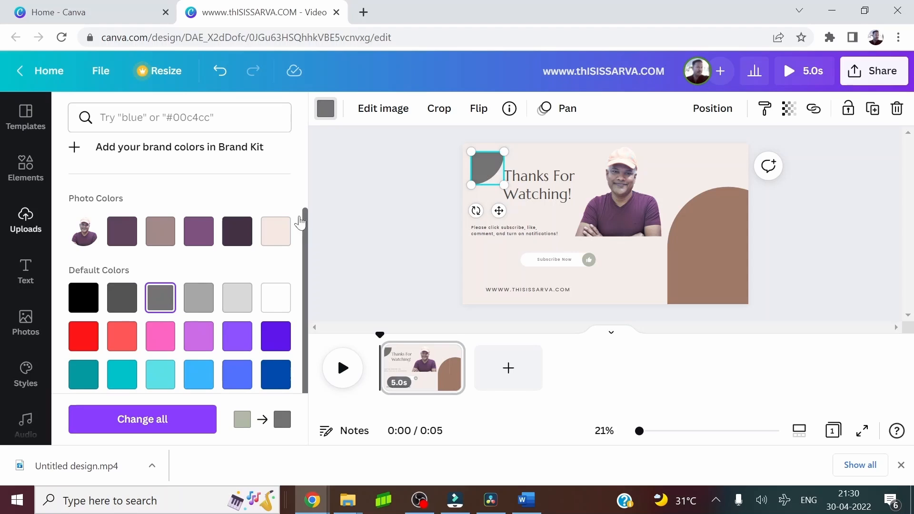
pyautogui.click(478, 179)
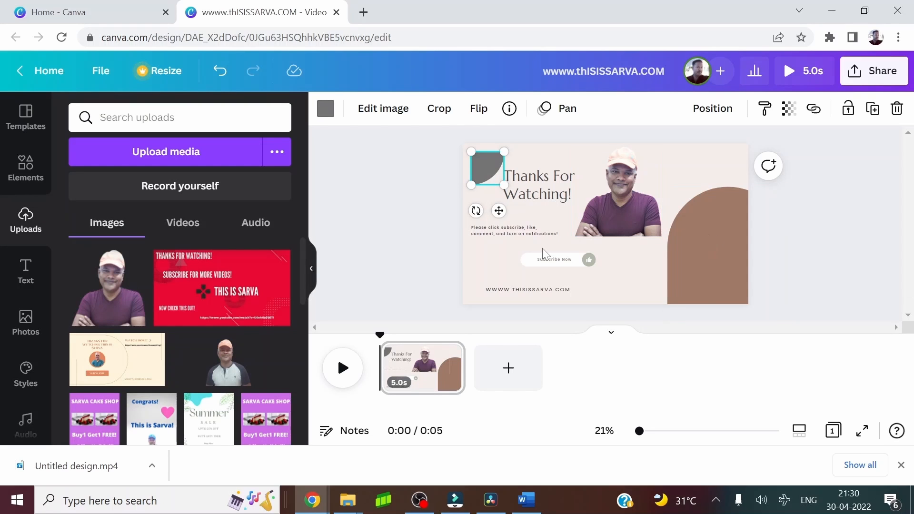
# Recolor the brown arch to the medium gray that is one shade lighter than the quarter-circle's gray
pyautogui.click(760, 318)
pyautogui.click(724, 244)
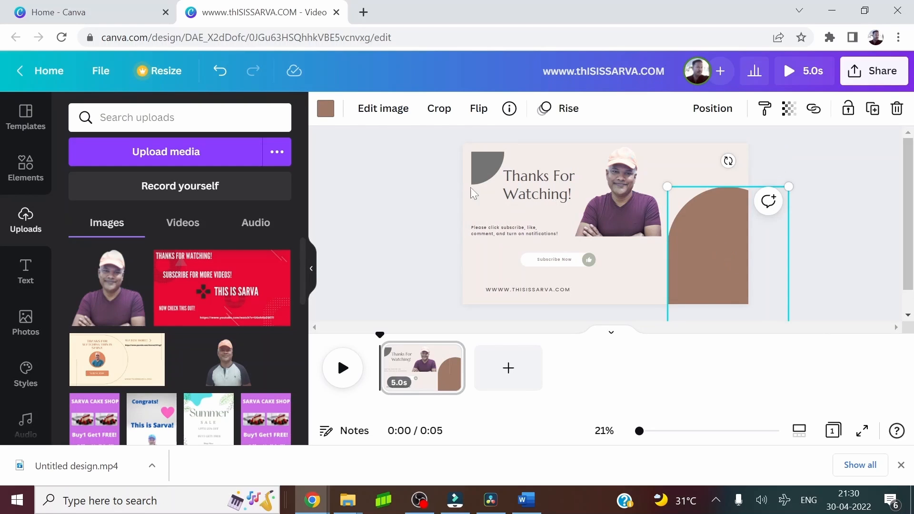
pyautogui.click(332, 116)
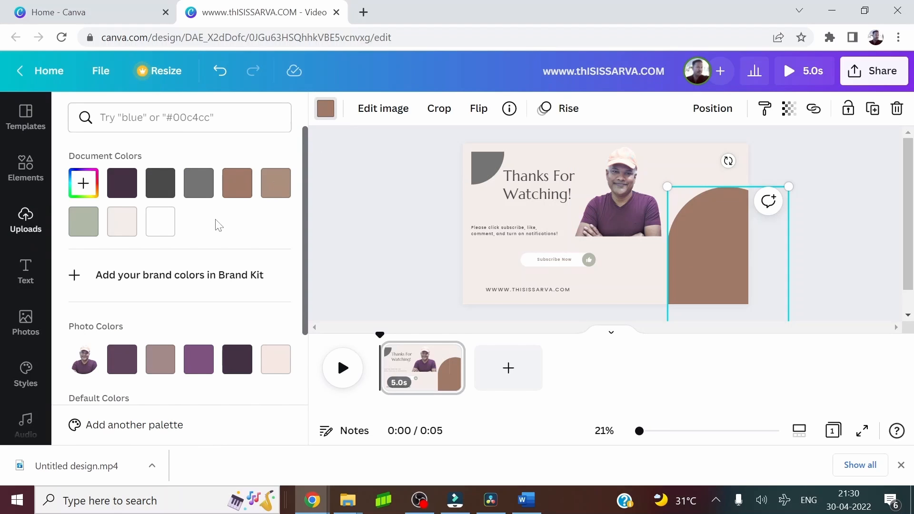
pyautogui.scroll(-2, 216, 224)
pyautogui.scroll(-1, 215, 224)
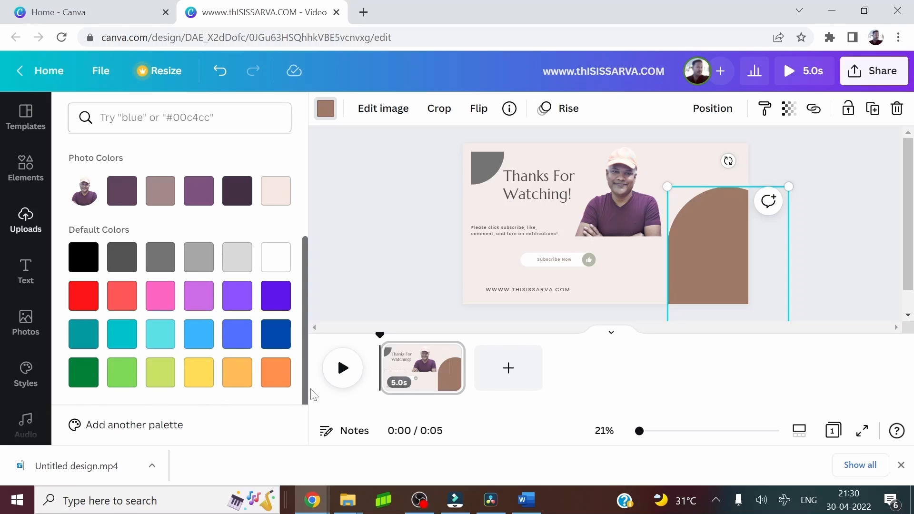
pyautogui.click(242, 263)
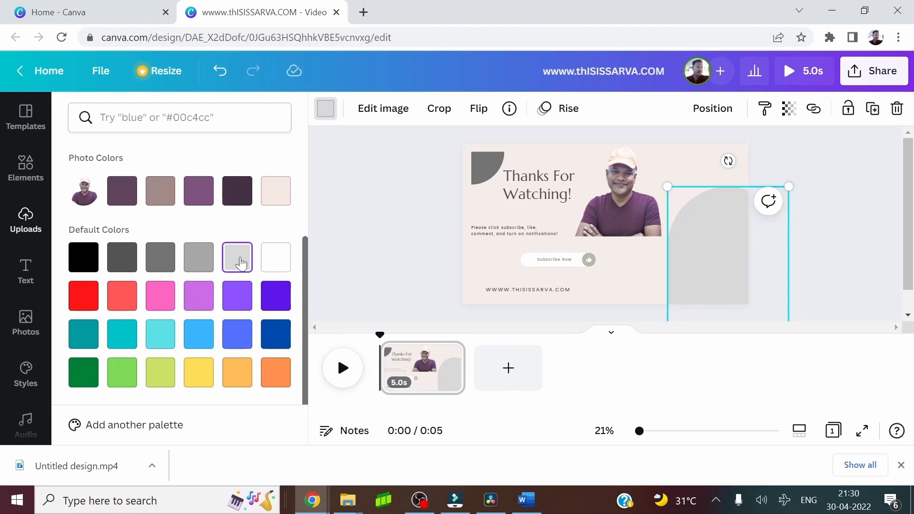
pyautogui.click(198, 263)
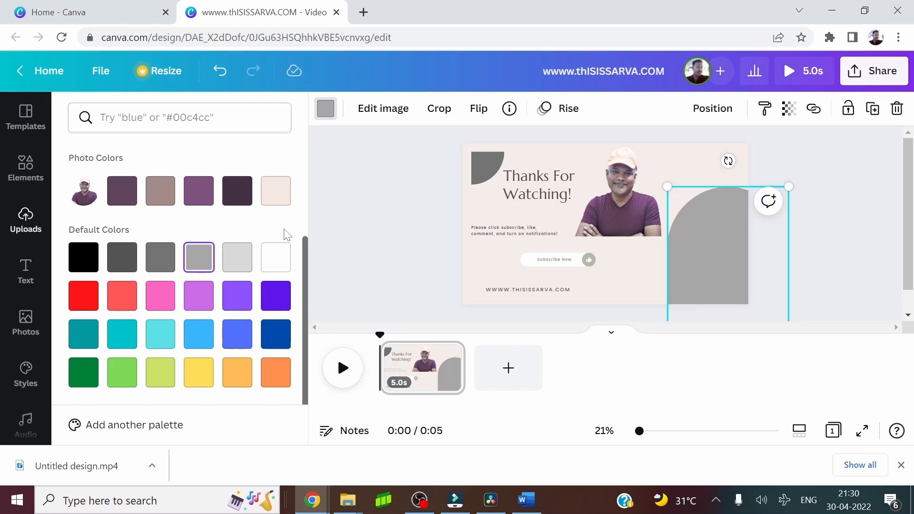
pyautogui.press('Escape')
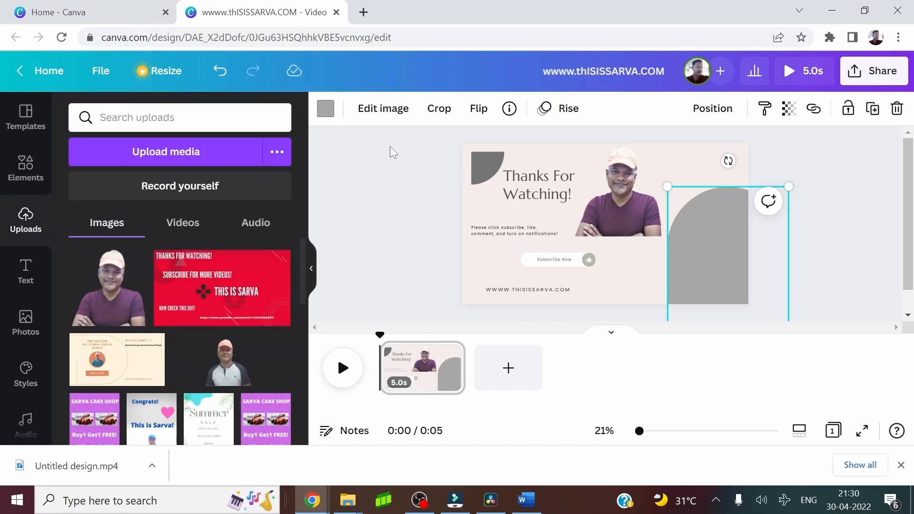
# Increase the font size of the whole "Please click subscribe" message to 25.1
pyautogui.doubleClick(510, 227)
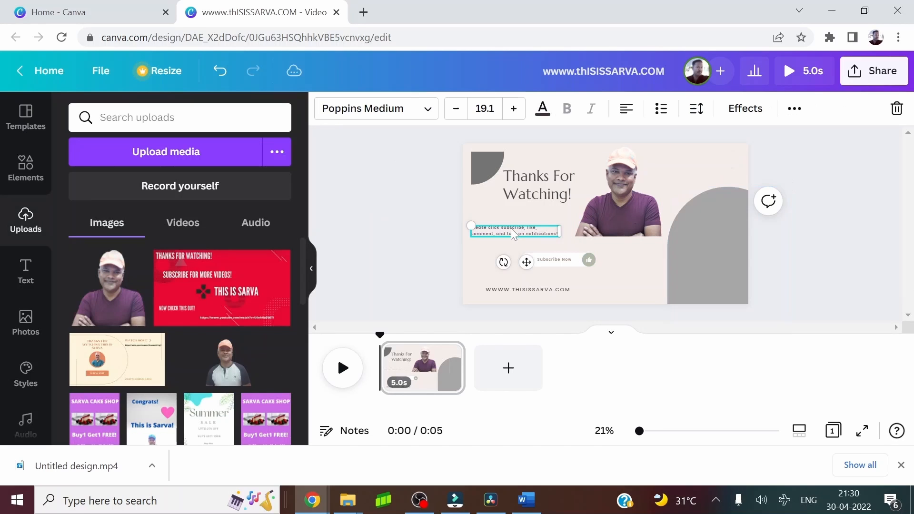
pyautogui.hotkey('ctrl', 'a')
pyautogui.click(513, 108)
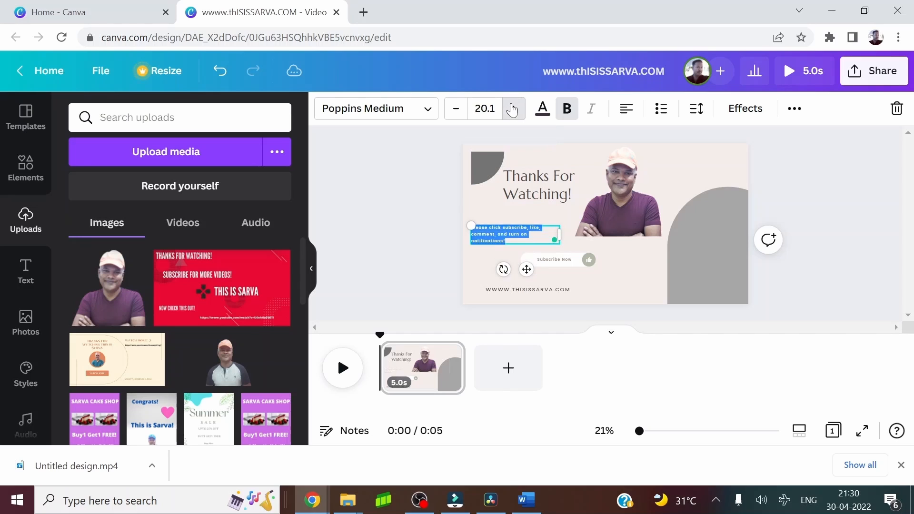
pyautogui.click(513, 108)
pyautogui.click(513, 108)
pyautogui.click(513, 109)
pyautogui.click(513, 109)
pyautogui.click(513, 108)
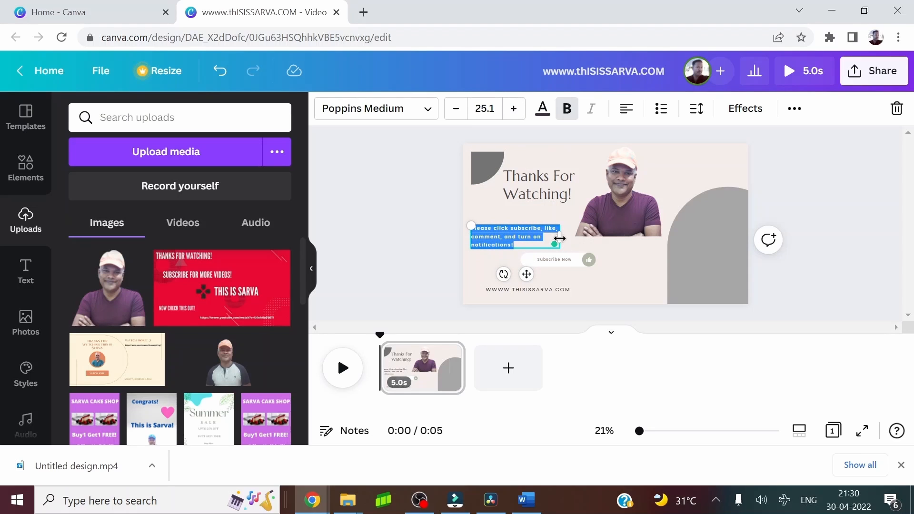
# Widen and scale the "Please click subscribe" message to font size 27.2, and move it directly beneath the "Thanks For Watching!" heading
pyautogui.moveTo(560, 236); pyautogui.dragTo(572, 237)
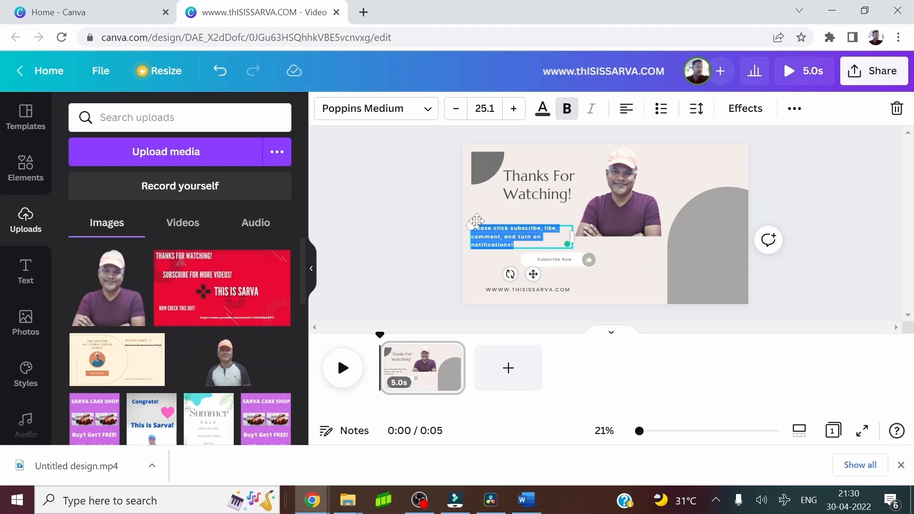
pyautogui.moveTo(471, 224); pyautogui.dragTo(468, 222)
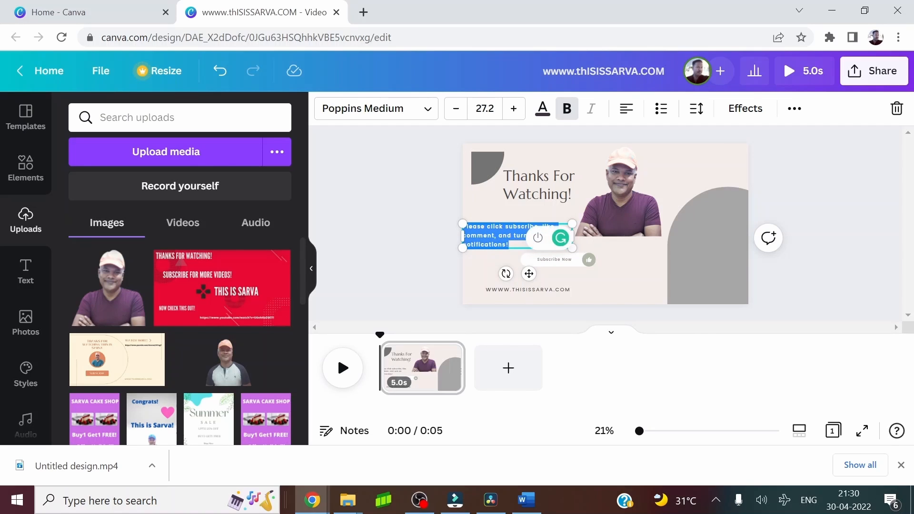
pyautogui.click(636, 269)
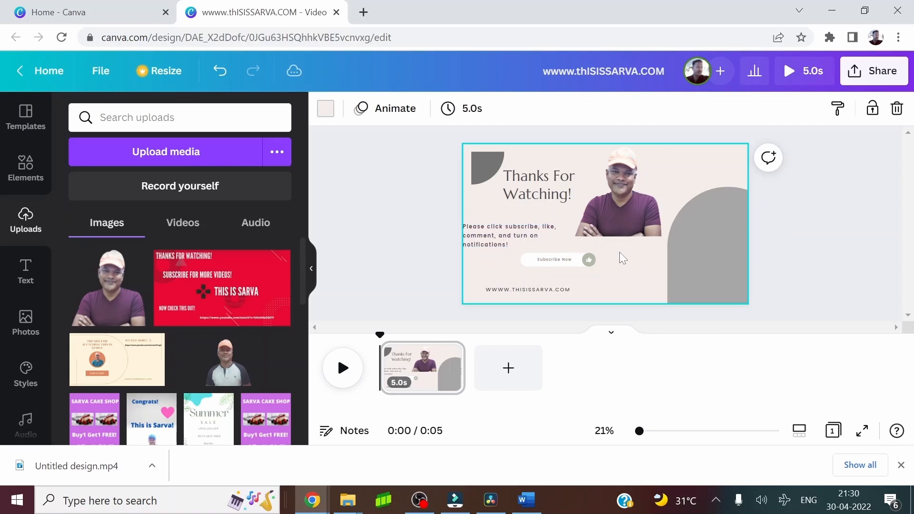
pyautogui.click(558, 230)
pyautogui.moveTo(558, 231); pyautogui.dragTo(566, 221)
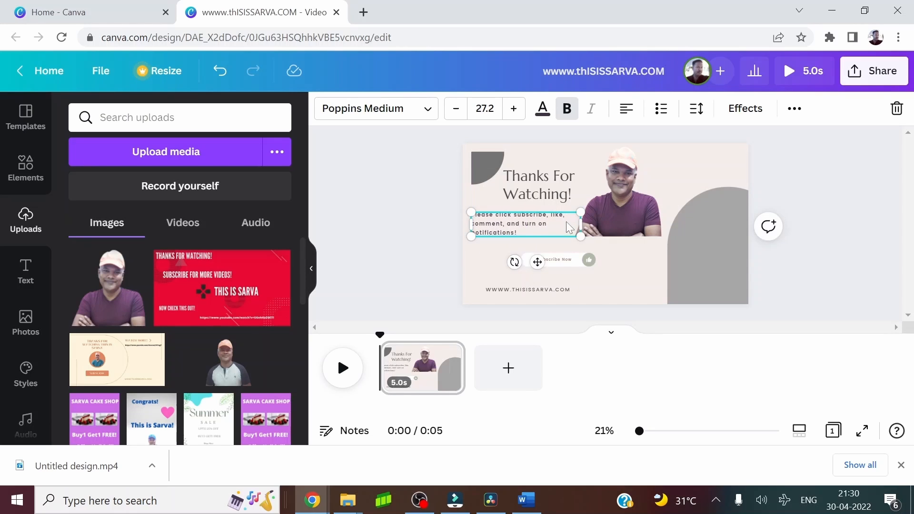
# Replace the message under the heading with "SUBSCRIBE FOR MORE VIDEOS !" and move it slightly down and to the left
pyautogui.doubleClick(569, 226)
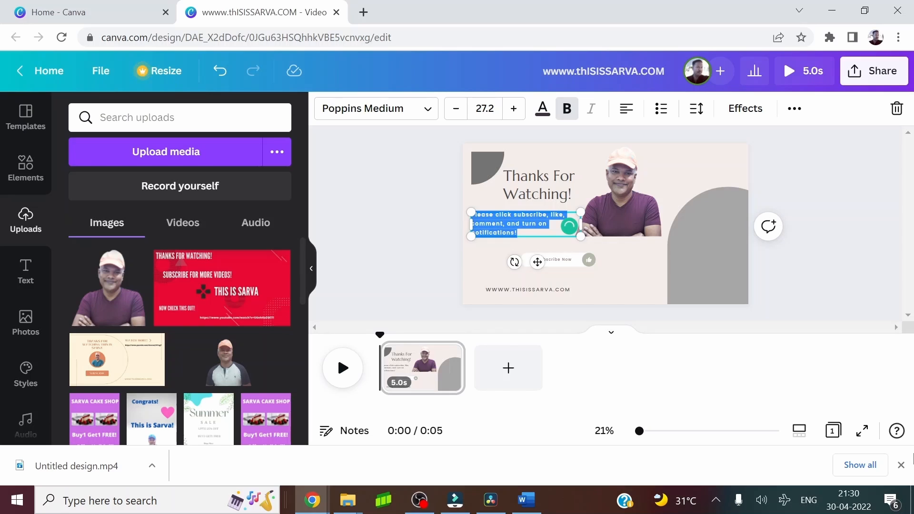
pyautogui.press('BackSpace')
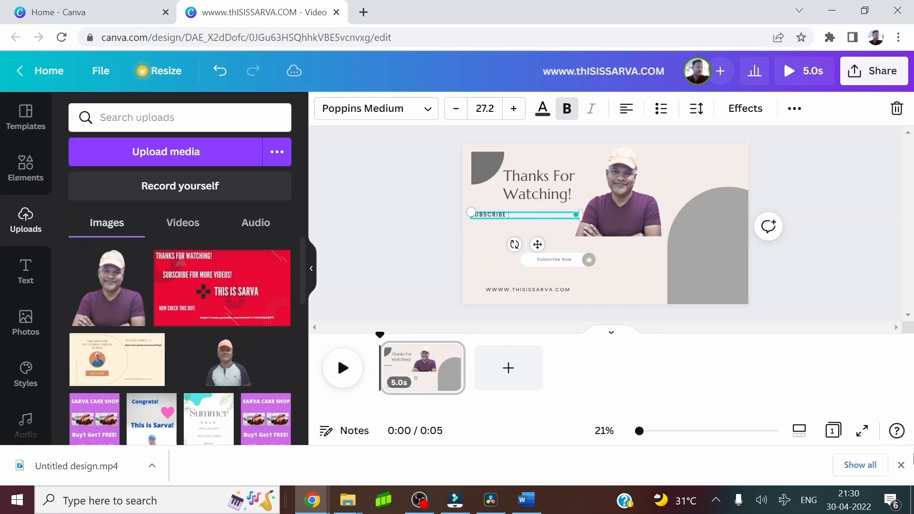
pyautogui.write('SUBSCRIBE FOR MORE VIDEOS !')
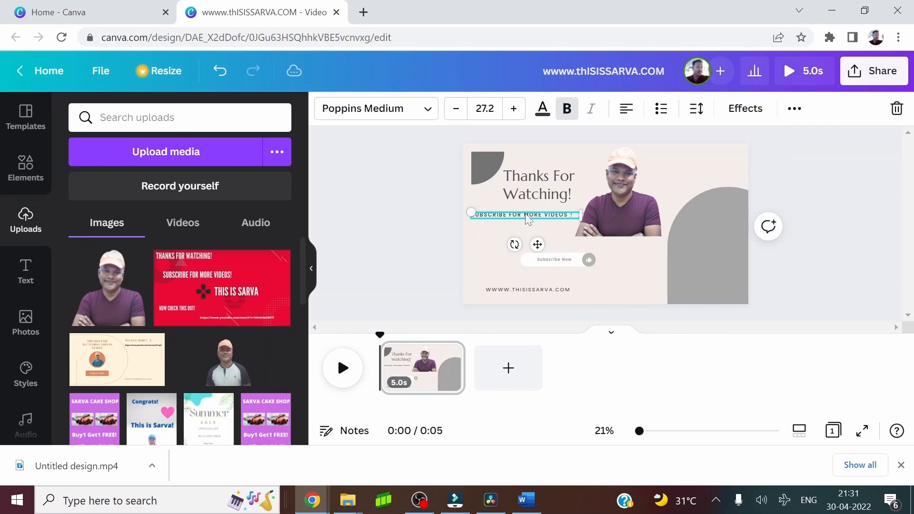
pyautogui.moveTo(526, 215); pyautogui.dragTo(521, 226)
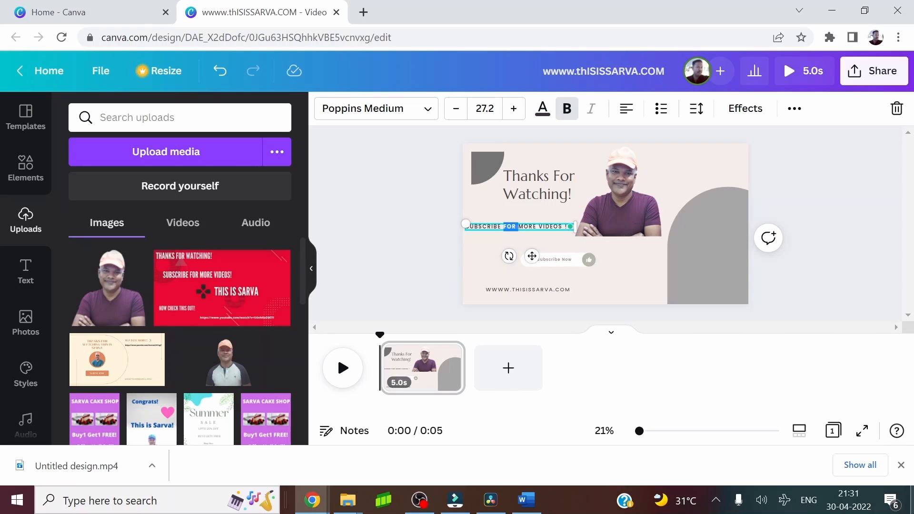
# Increase the font size of the whole "SUBSCRIBE FOR MORE VIDEOS !" message to 29.2 so it stays on one line
pyautogui.doubleClick(570, 227)
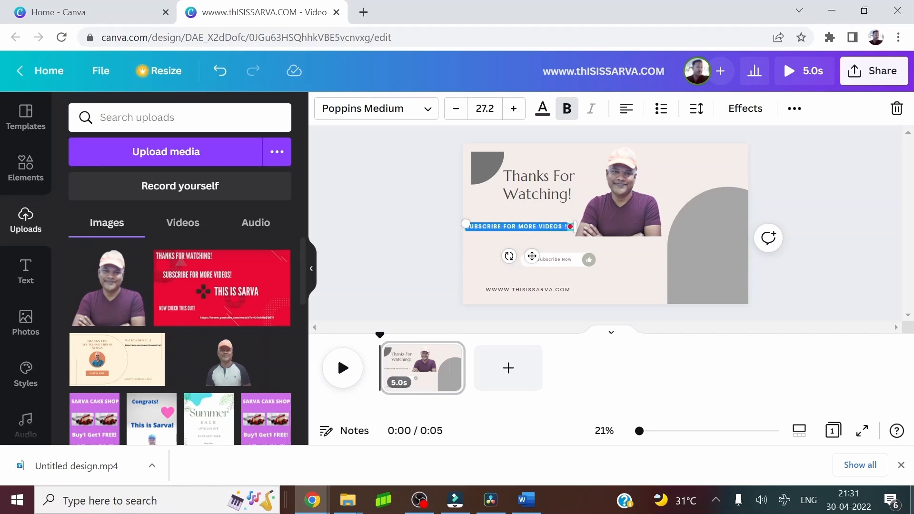
pyautogui.click(514, 109)
pyautogui.click(513, 109)
pyautogui.click(513, 109)
pyautogui.click(514, 109)
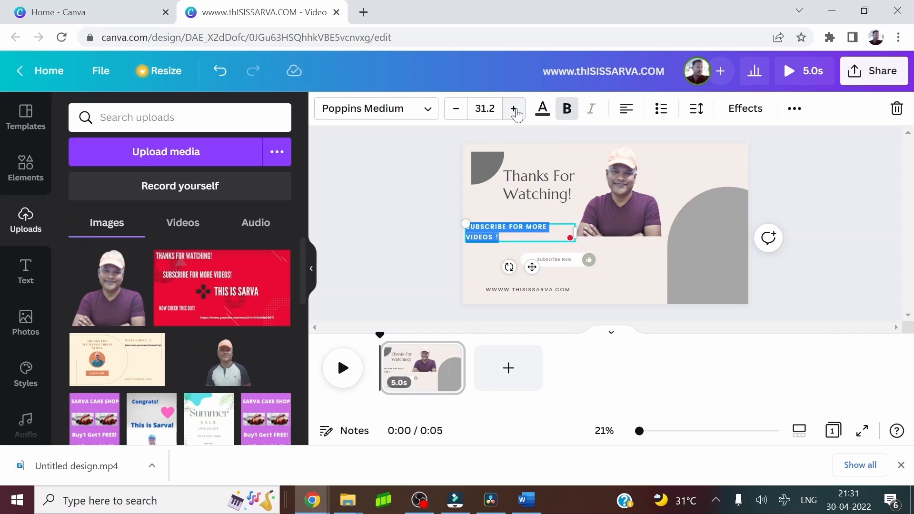
pyautogui.click(455, 109)
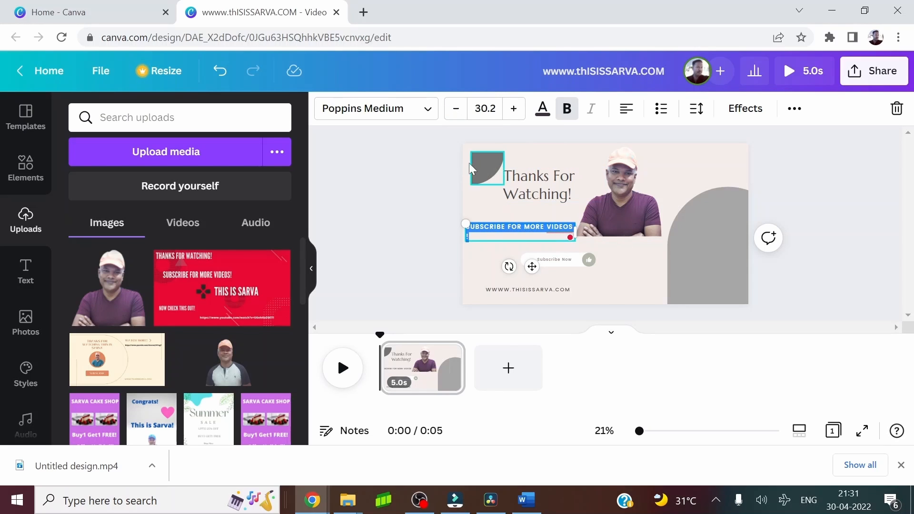
pyautogui.click(455, 109)
pyautogui.click(413, 267)
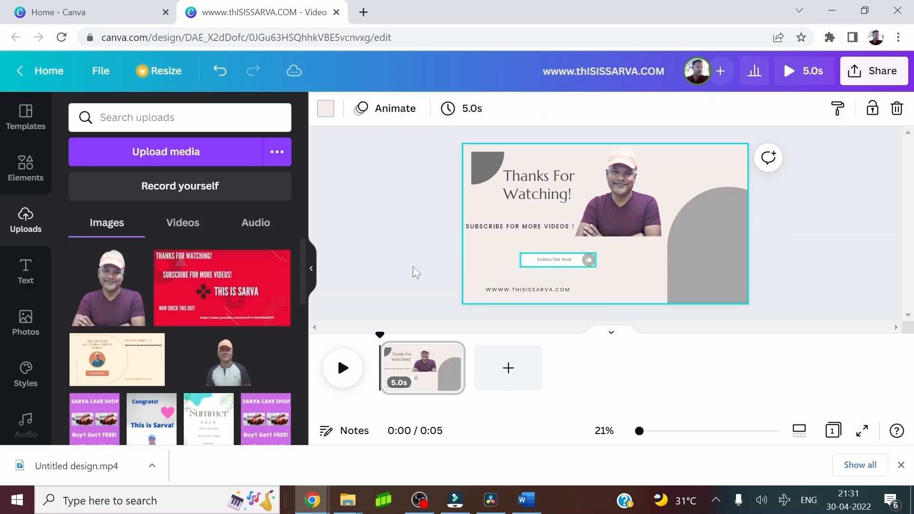
# Move the photo to the right, clear of the text, and shift the light gray arch further into the design's lower-right corner
pyautogui.click(628, 193)
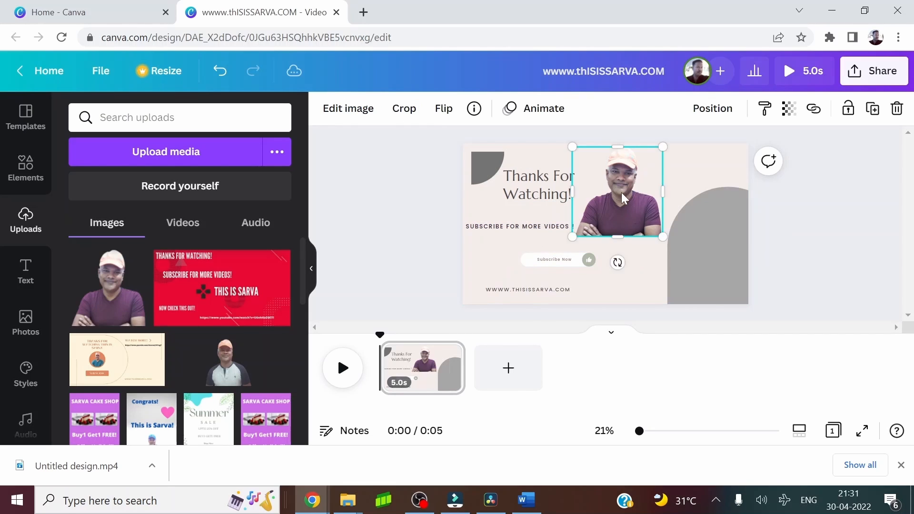
pyautogui.moveTo(621, 192); pyautogui.dragTo(681, 218)
pyautogui.click(719, 284)
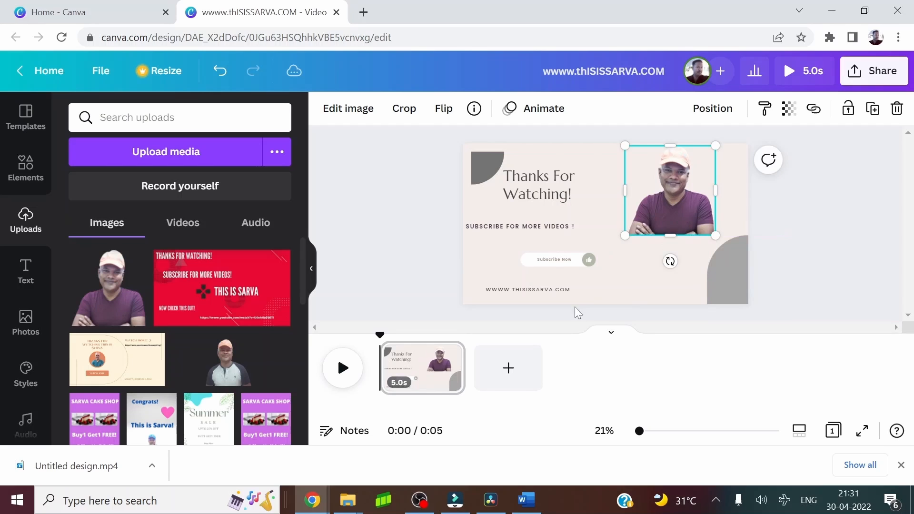
# Move the website address to the right along the design's lower edge, and shift the "SUBSCRIBE FOR MORE VIDEOS !" message slightly right
pyautogui.moveTo(537, 289); pyautogui.dragTo(615, 291)
pyautogui.moveTo(512, 227); pyautogui.dragTo(535, 227)
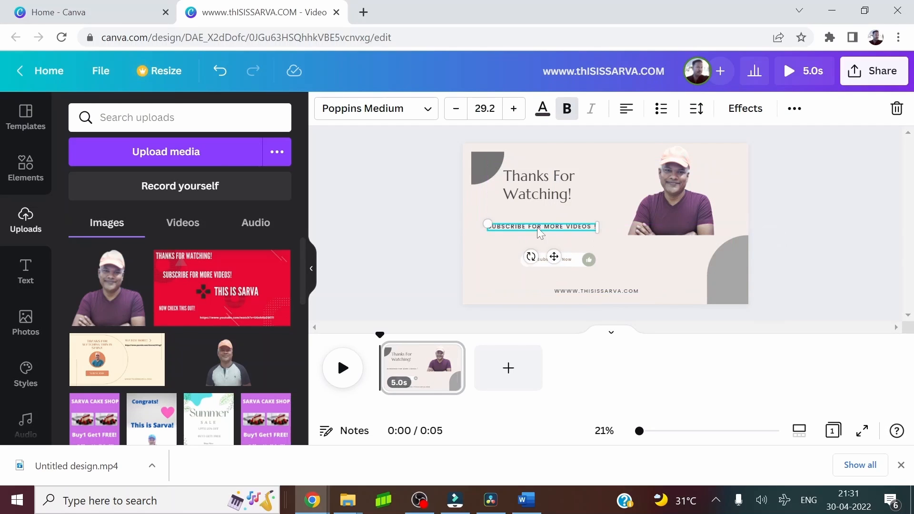
pyautogui.click(353, 226)
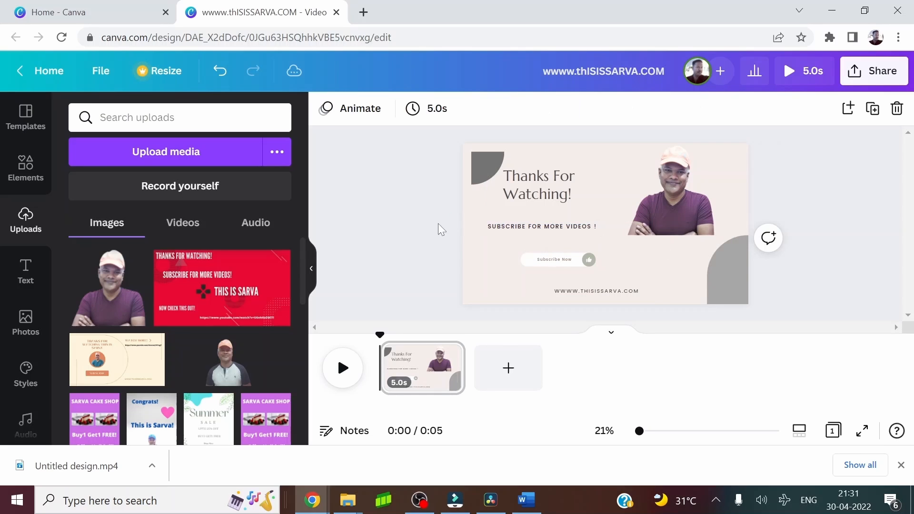
# Increase the "SUBSCRIBE FOR MORE VIDEOS !" font size to 35.2 and widen its text box to fit on one line
pyautogui.doubleClick(558, 226)
pyautogui.hotkey('ctrl', 'a')
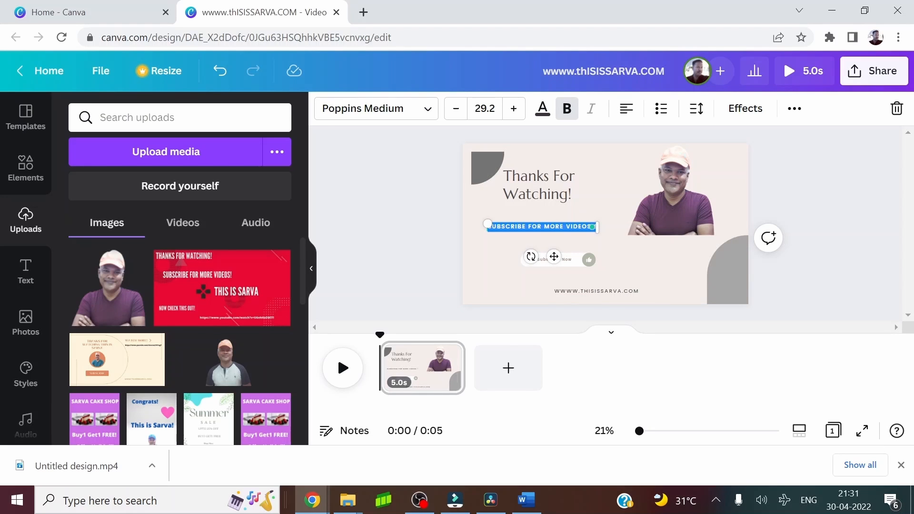
pyautogui.click(514, 109)
pyautogui.click(514, 109)
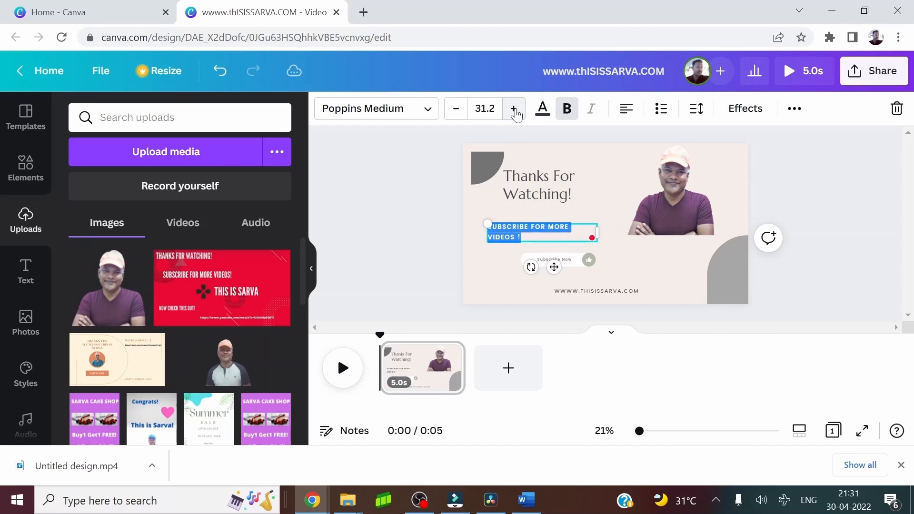
pyautogui.click(514, 108)
pyautogui.click(514, 108)
pyautogui.click(514, 108)
pyautogui.click(514, 109)
pyautogui.moveTo(600, 230); pyautogui.dragTo(641, 230)
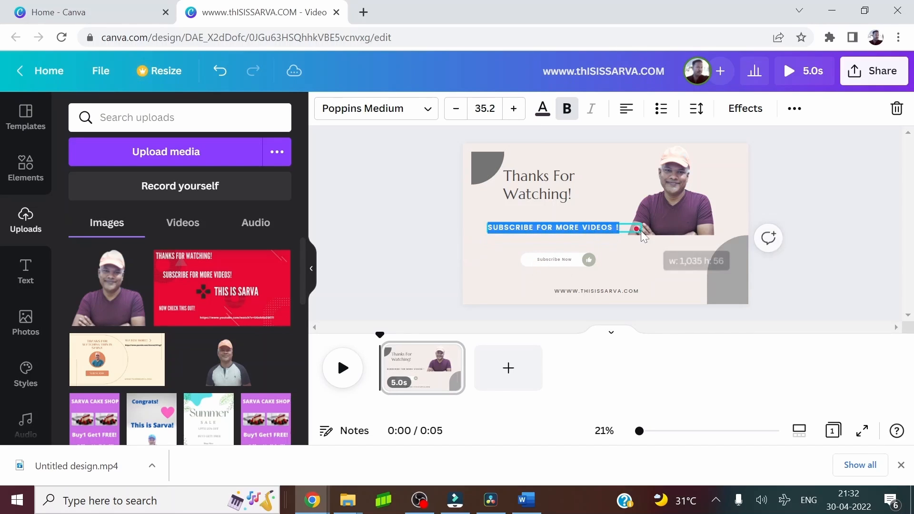
pyautogui.click(659, 262)
# Scale the "SUBSCRIBE FOR MORE VIDEOS !" message down to font size 34.1 and position it left of the photo without overlap
pyautogui.moveTo(532, 228); pyautogui.dragTo(516, 229)
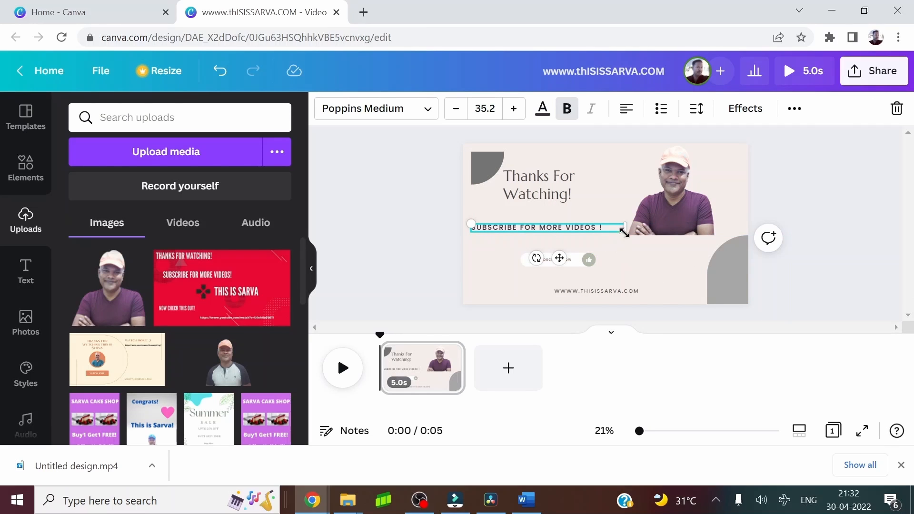
pyautogui.moveTo(623, 223); pyautogui.dragTo(618, 224)
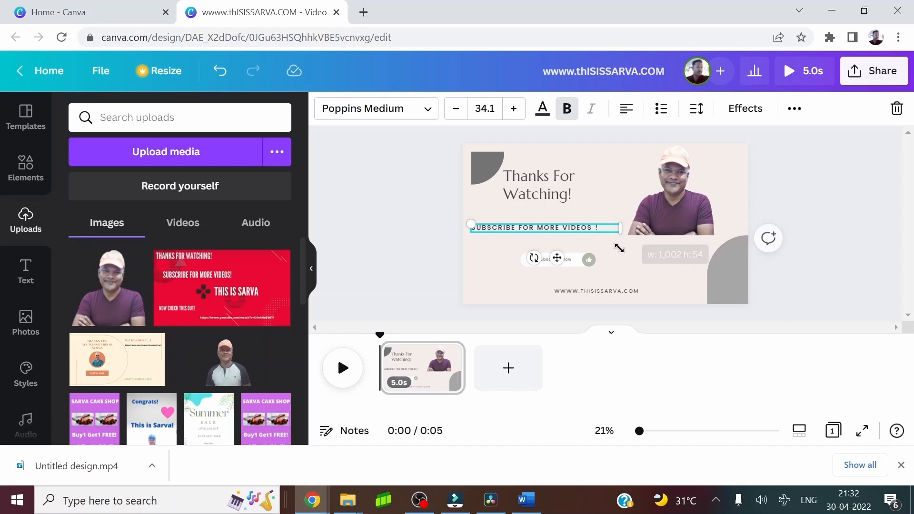
pyautogui.click(556, 235)
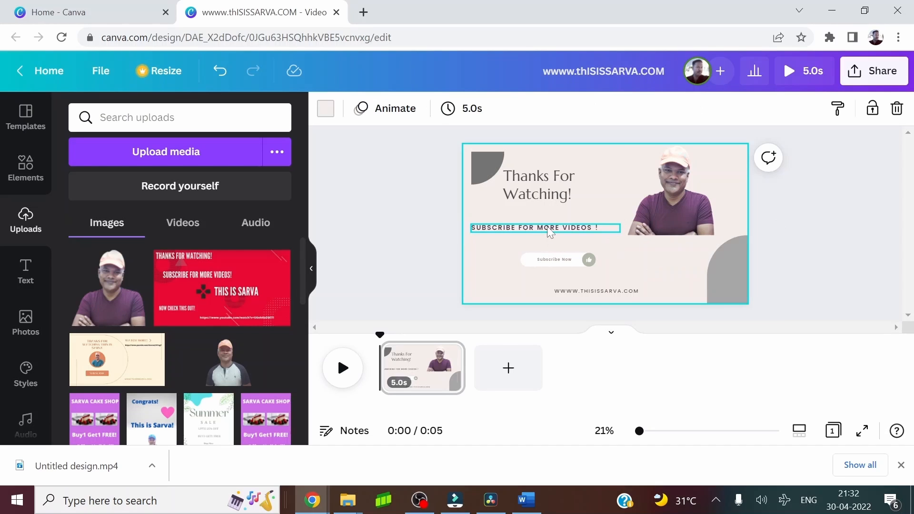
pyautogui.moveTo(547, 227); pyautogui.dragTo(548, 227)
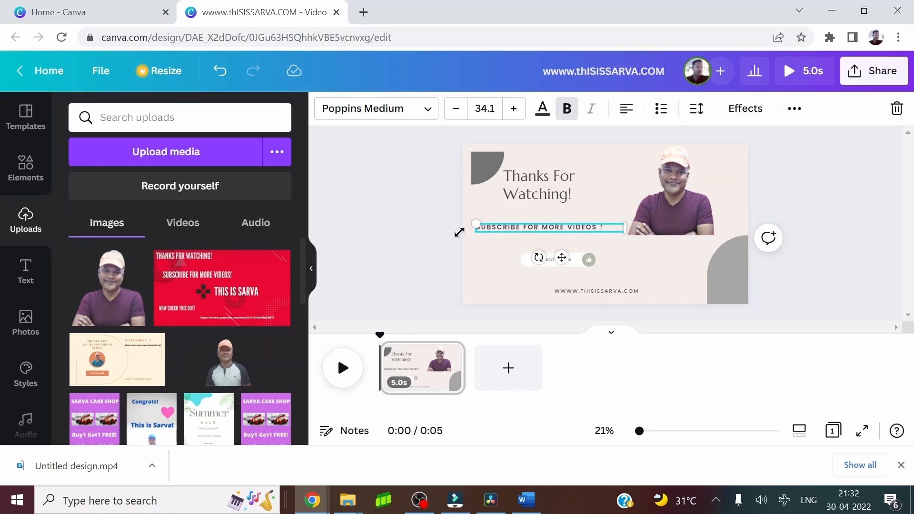
pyautogui.click(413, 228)
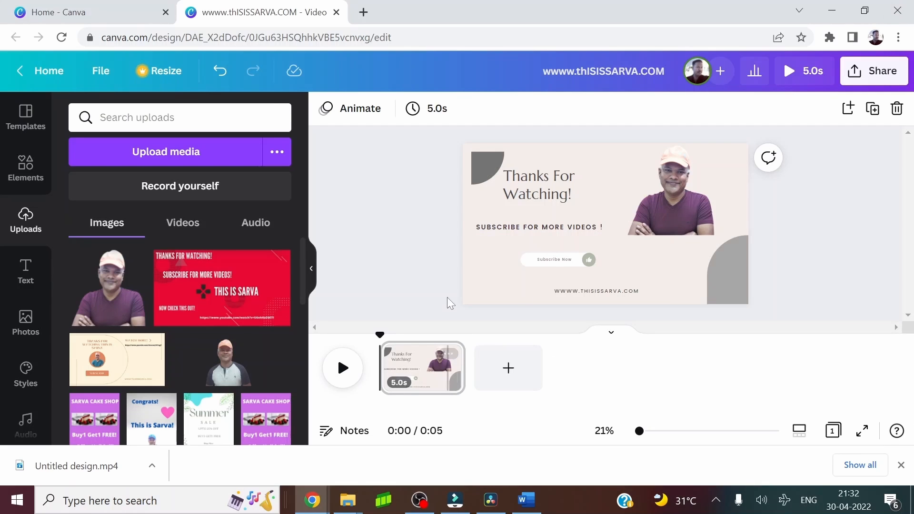
# Select the "Subscribe Now" button and the website address together and nudge them left until the button nears the design's left edge
pyautogui.click(560, 261)
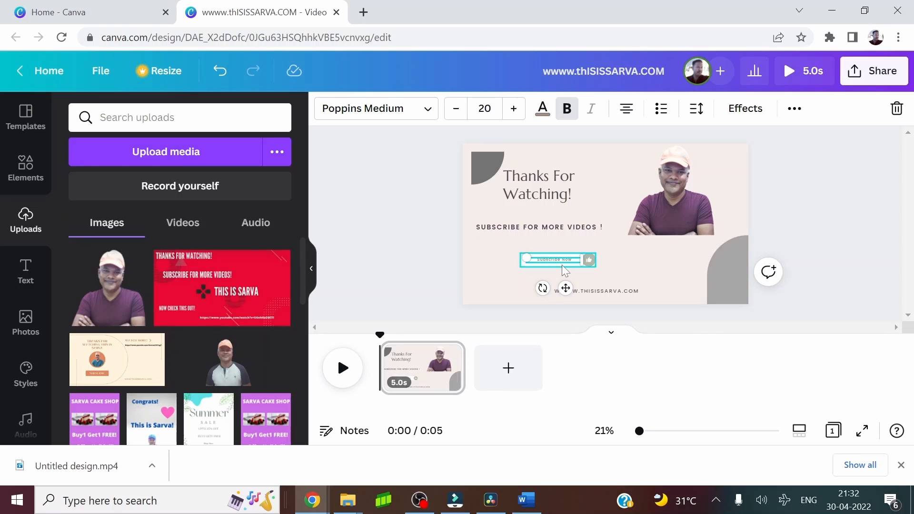
pyautogui.keyDown('shift'); pyautogui.click(594, 291); pyautogui.keyUp('shift')
pyautogui.hotkey('shift', 'Left')
pyautogui.hotkey('shift', 'Left')
pyautogui.hotkey('shift', 'Left')
pyautogui.hotkey('shift', 'Left')
pyautogui.hotkey('shift', 'Left')
pyautogui.hotkey('shift', 'Left')
pyautogui.hotkey('shift', 'Left')
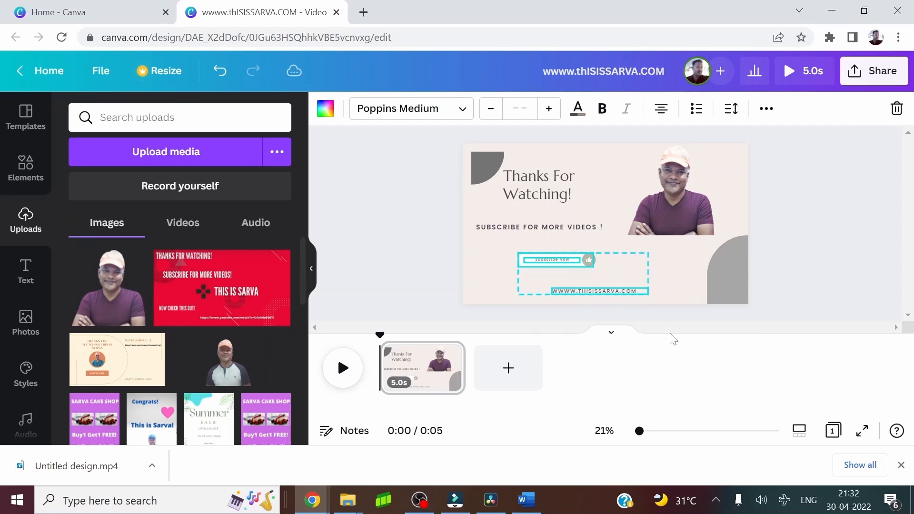
pyautogui.hotkey('shift', 'Left')
pyautogui.hotkey('shift', 'Left')
pyautogui.hotkey('shift', 'Left')
pyautogui.hotkey('shift', 'Left')
pyautogui.hotkey('shift', 'Left')
pyautogui.hotkey('shift', 'Left')
pyautogui.hotkey('shift', 'Left')
pyautogui.hotkey('shift', 'Left')
pyautogui.hotkey('shift', 'Left')
pyautogui.hotkey('shift', 'Left')
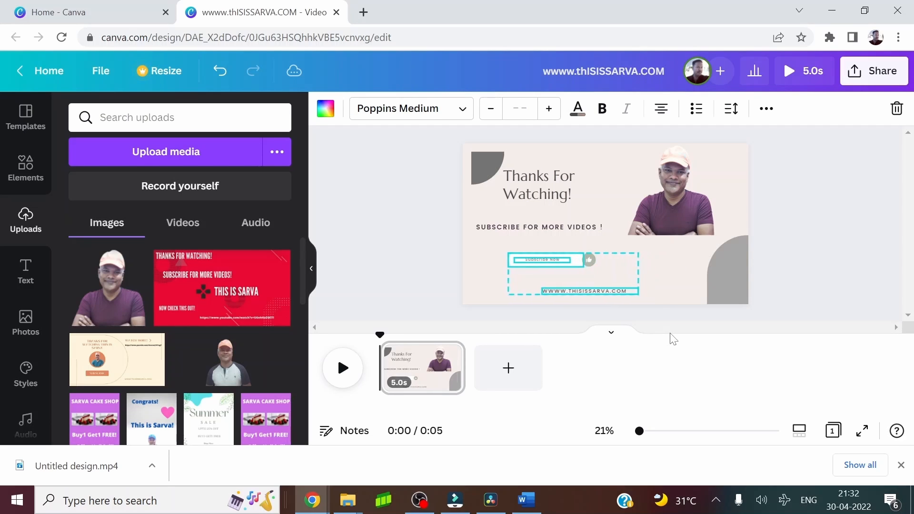
pyautogui.hotkey('shift', 'Left')
pyautogui.hotkey('shift', 'Left')
pyautogui.hotkey('shift', 'Left')
pyautogui.hotkey('shift', 'Left')
pyautogui.hotkey('shift', 'Left')
pyautogui.hotkey('shift', 'Left')
pyautogui.hotkey('shift', 'Left')
pyautogui.hotkey('shift', 'Left')
pyautogui.hotkey('shift', 'Left')
pyautogui.hotkey('shift', 'Left')
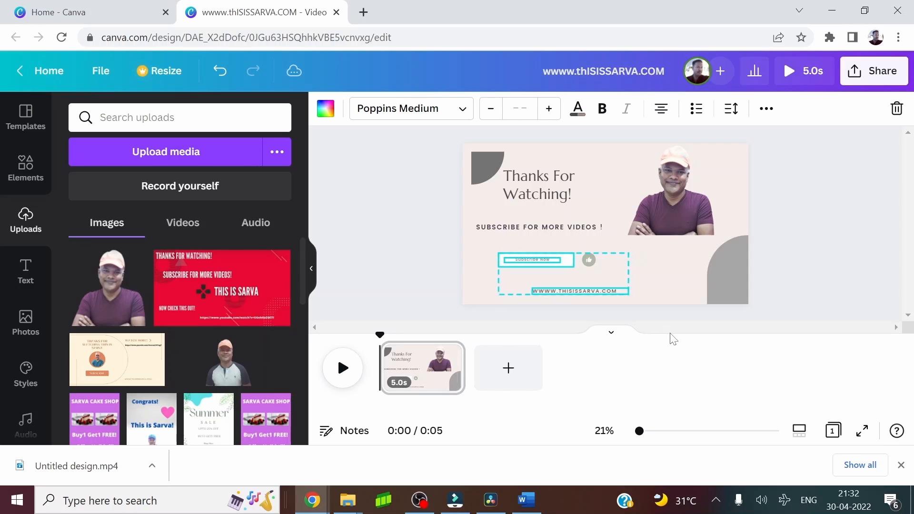
pyautogui.hotkey('shift', 'Left')
pyautogui.hotkey('shift', 'Left')
pyautogui.hotkey('shift', 'Left')
pyautogui.hotkey('shift', 'Left')
pyautogui.hotkey('shift', 'Left')
pyautogui.hotkey('shift', 'Left')
pyautogui.hotkey('shift', 'Left')
pyautogui.hotkey('shift', 'Left')
pyautogui.hotkey('shift', 'Left')
pyautogui.hotkey('shift', 'Left')
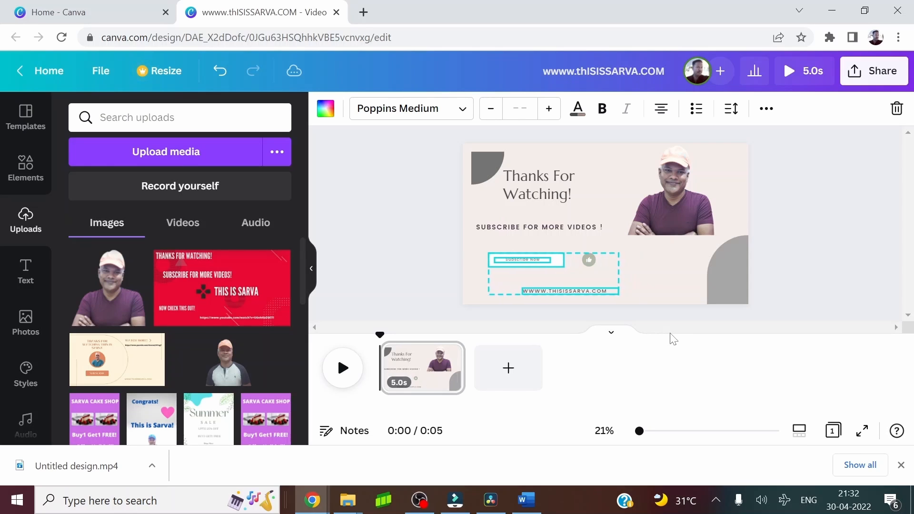
pyautogui.hotkey('shift', 'Left')
pyautogui.hotkey('shift', 'Left')
pyautogui.hotkey('shift', 'Left')
pyautogui.hotkey('shift', 'Left')
pyautogui.hotkey('shift', 'Left')
pyautogui.hotkey('shift', 'Left')
pyautogui.hotkey('shift', 'Left')
pyautogui.hotkey('shift', 'Left')
pyautogui.hotkey('shift', 'Left')
pyautogui.hotkey('shift', 'Left')
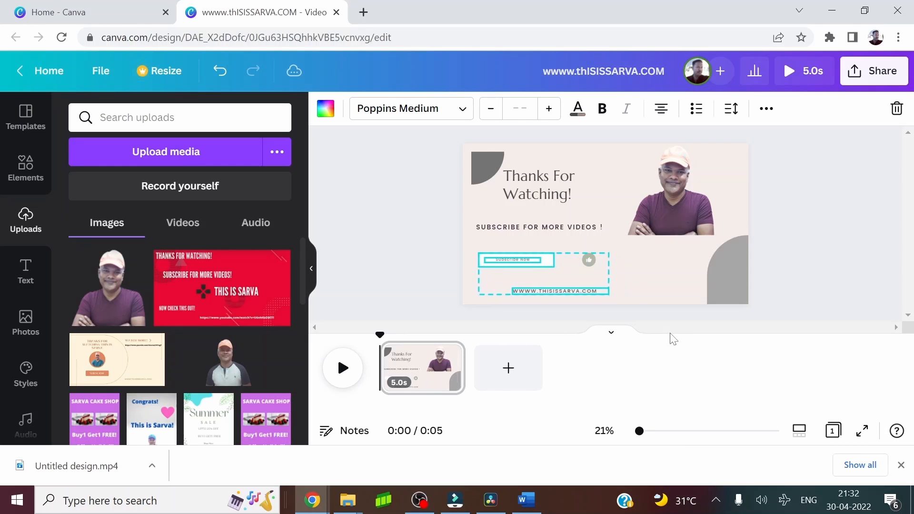
pyautogui.hotkey('shift', 'Left')
pyautogui.hotkey('shift', 'Left')
pyautogui.hotkey('shift', 'Left')
pyautogui.hotkey('shift', 'Left')
pyautogui.hotkey('shift', 'Left')
pyautogui.hotkey('shift', 'Left')
pyautogui.hotkey('shift', 'Left')
pyautogui.hotkey('shift', 'Left')
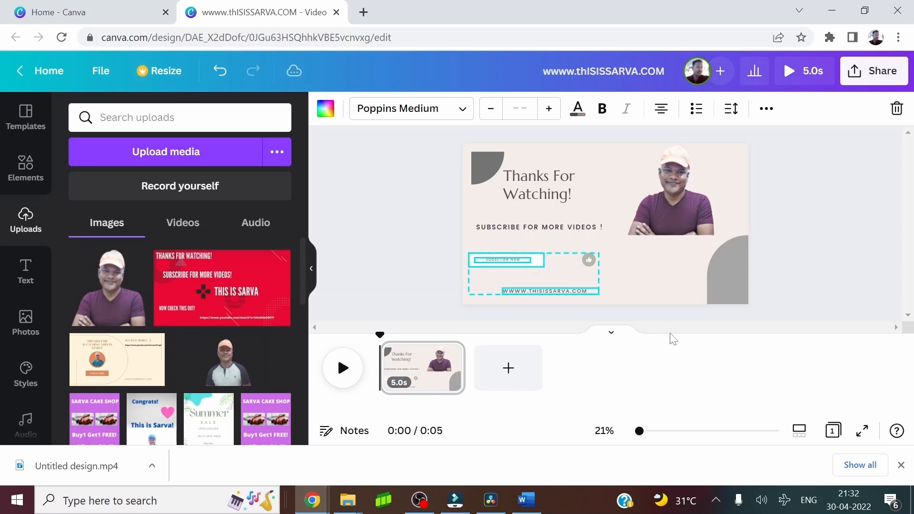
pyautogui.click(672, 284)
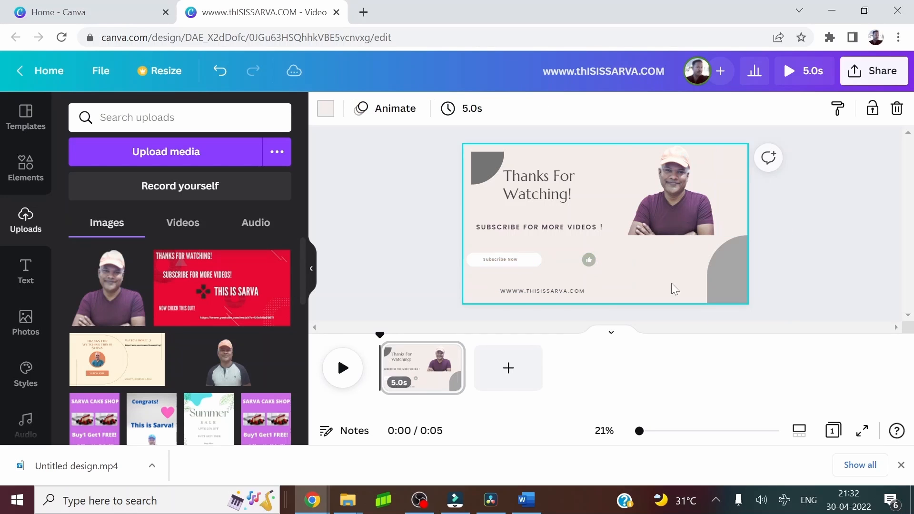
# Group the thumbs-up icon with its circle and move the group directly beside the right end of the "Subscribe Now" button
pyautogui.click(589, 259)
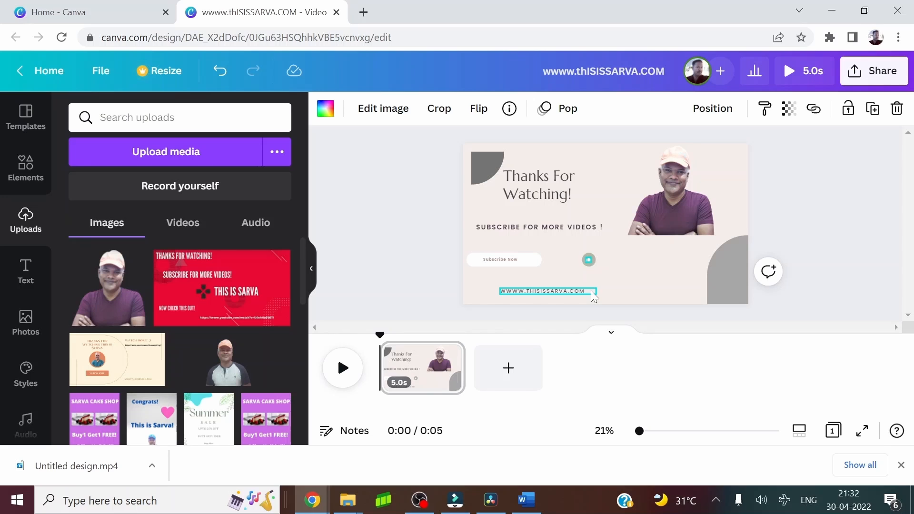
pyautogui.click(573, 253)
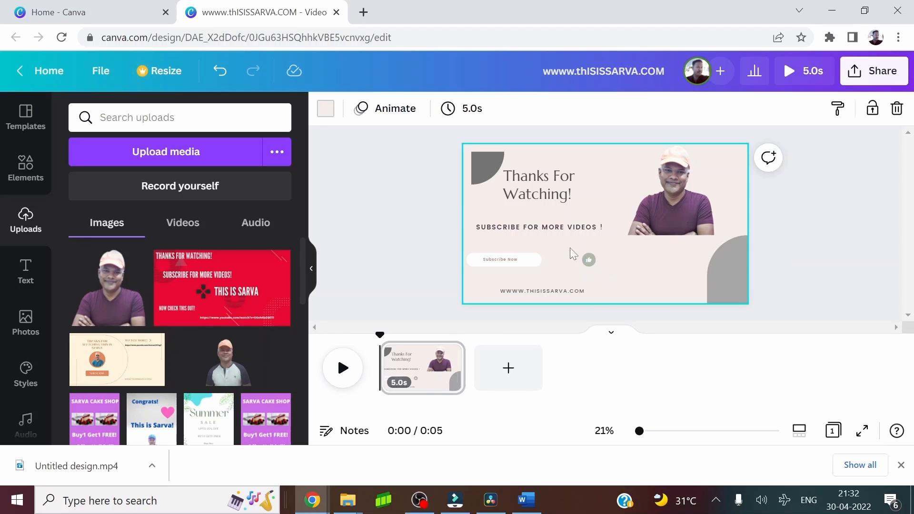
pyautogui.click(607, 268)
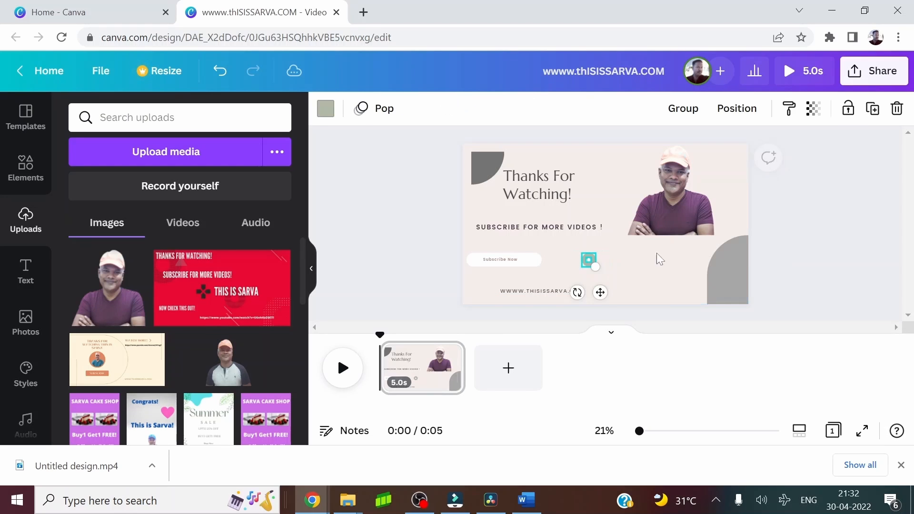
pyautogui.click(679, 110)
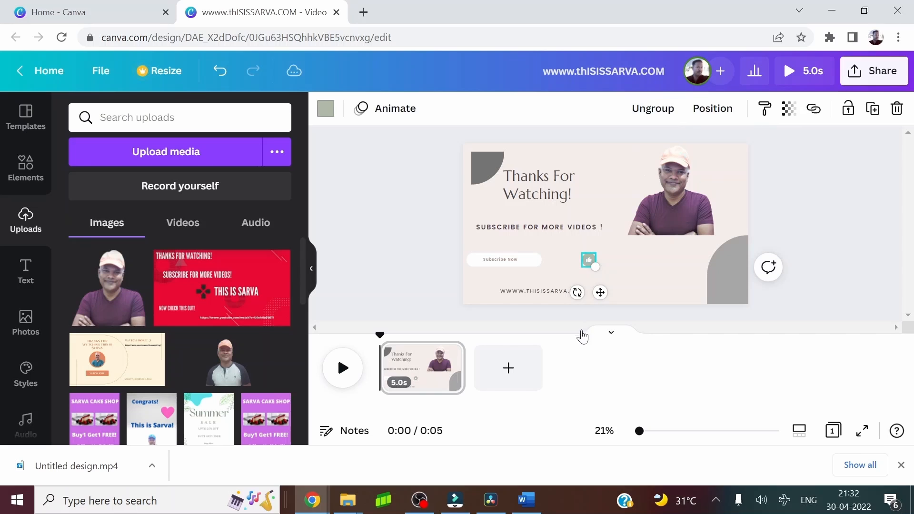
pyautogui.click(589, 263)
pyautogui.moveTo(590, 264); pyautogui.dragTo(549, 259)
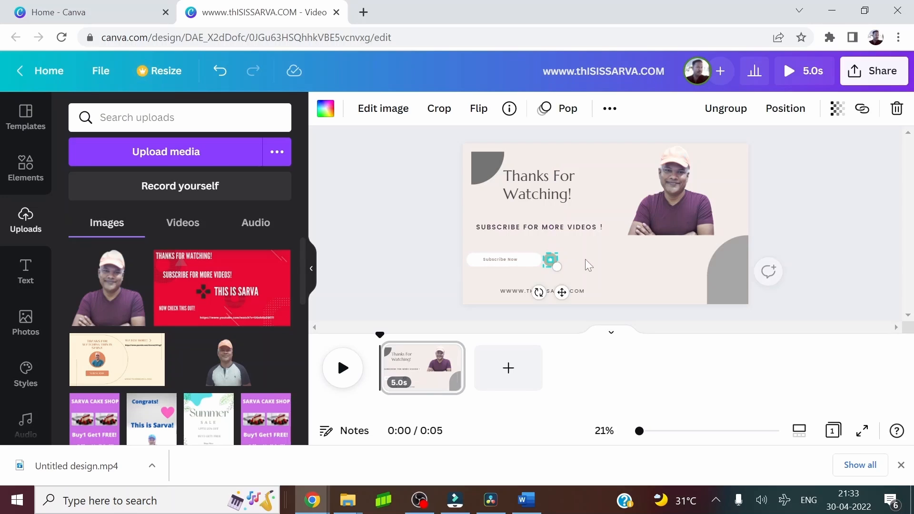
pyautogui.click(635, 253)
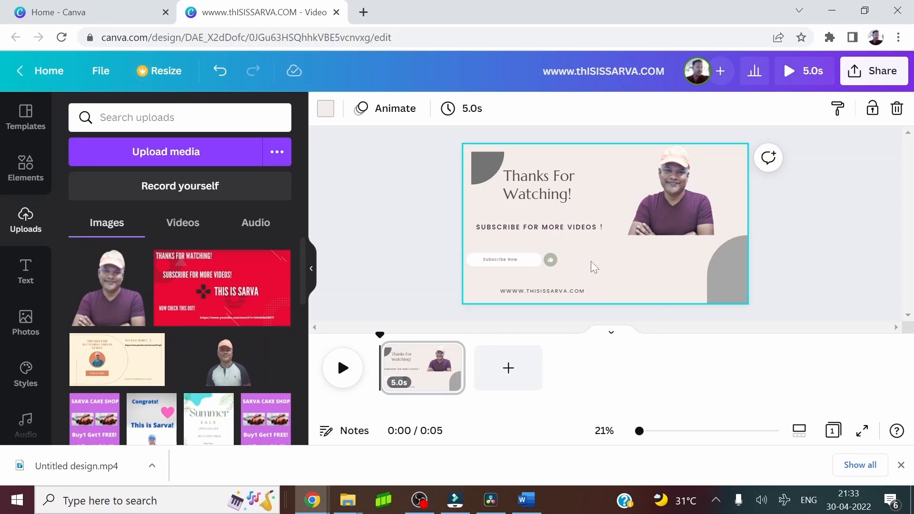
# Duplicate the "SUBSCRIBE FOR MORE VIDEOS !" message to the right of the thumbs-up icon and replace the copy's text with "Link to subscribe"
pyautogui.click(543, 227)
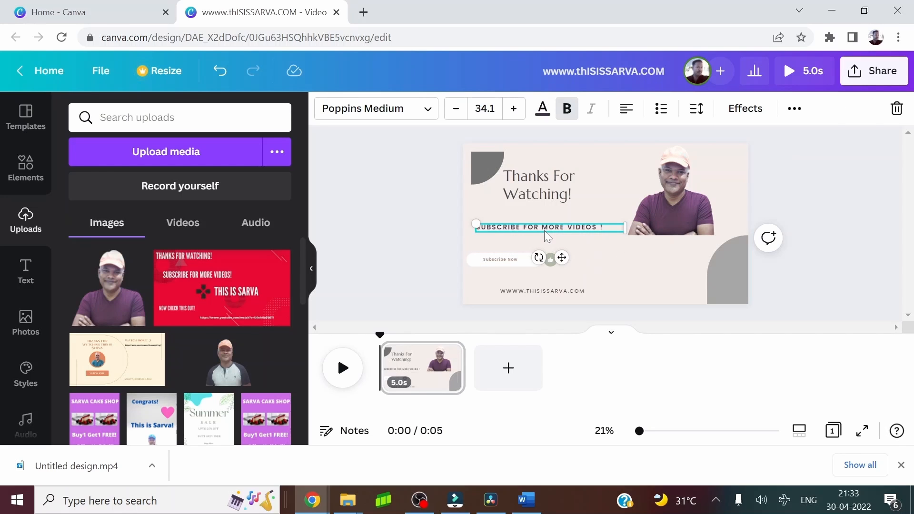
pyautogui.moveTo(544, 231); pyautogui.dragTo(628, 258)
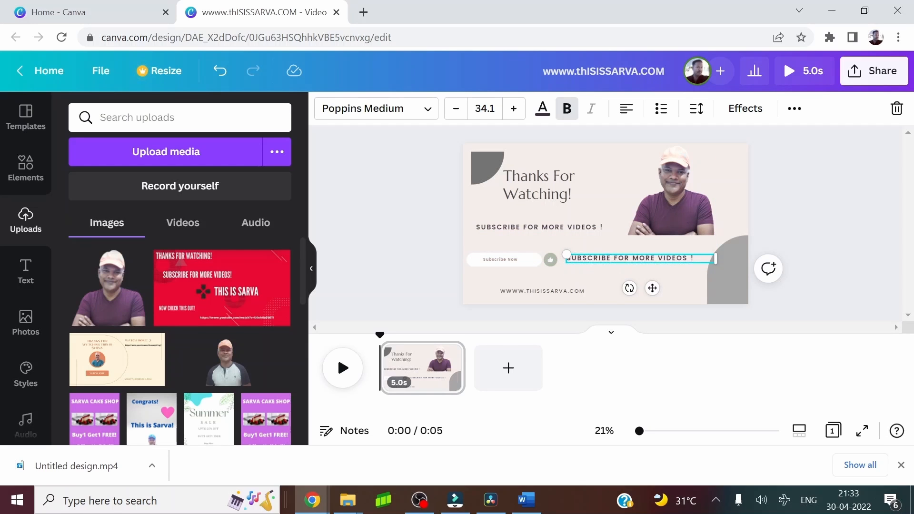
pyautogui.doubleClick(621, 258)
pyautogui.hotkey('ctrl', 'a')
pyautogui.press('BackSpace')
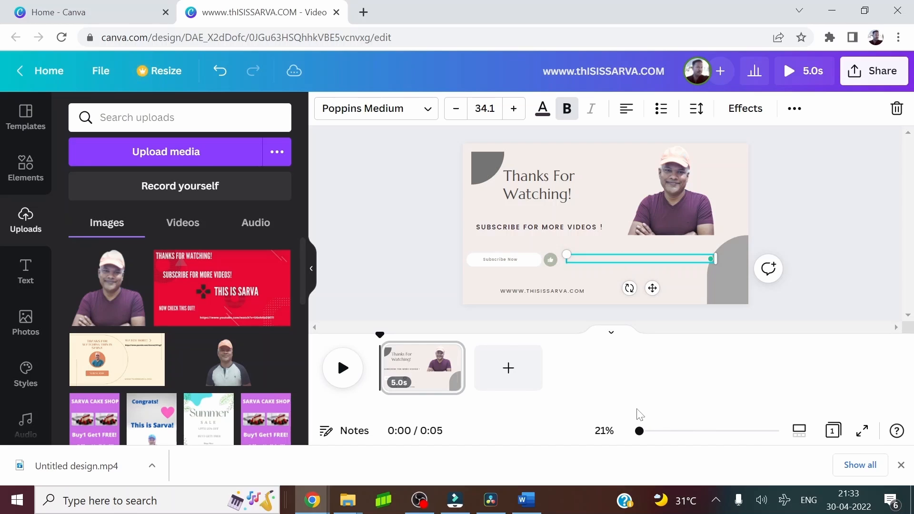
pyautogui.write('LINK')
pyautogui.click(608, 199)
# Scale the "Link to subscribe" text box down to font size 32.2, clear of the gray arch
pyautogui.click(633, 258)
pyautogui.moveTo(714, 260)
pyautogui.mouseDown()
pyautogui.moveTo(679, 266)
pyautogui.moveTo(709, 267)
pyautogui.mouseUp()
pyautogui.click(633, 273)
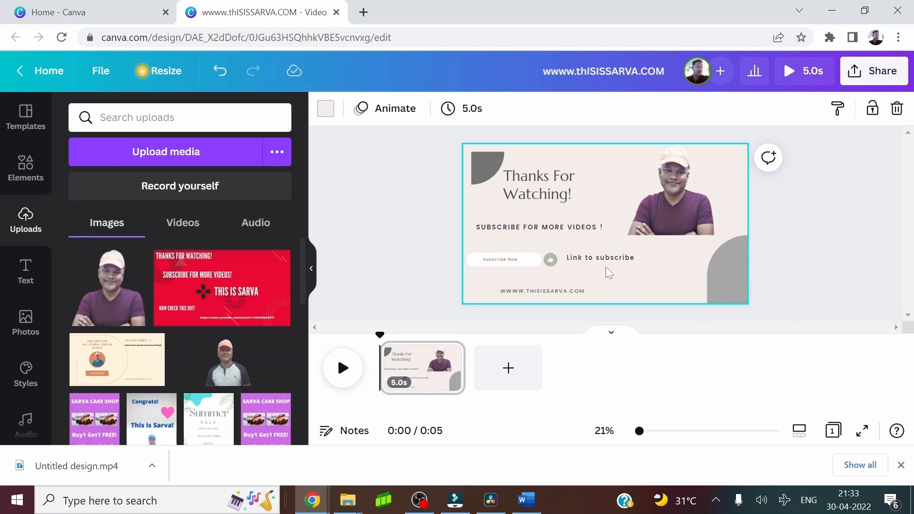
pyautogui.click(602, 256)
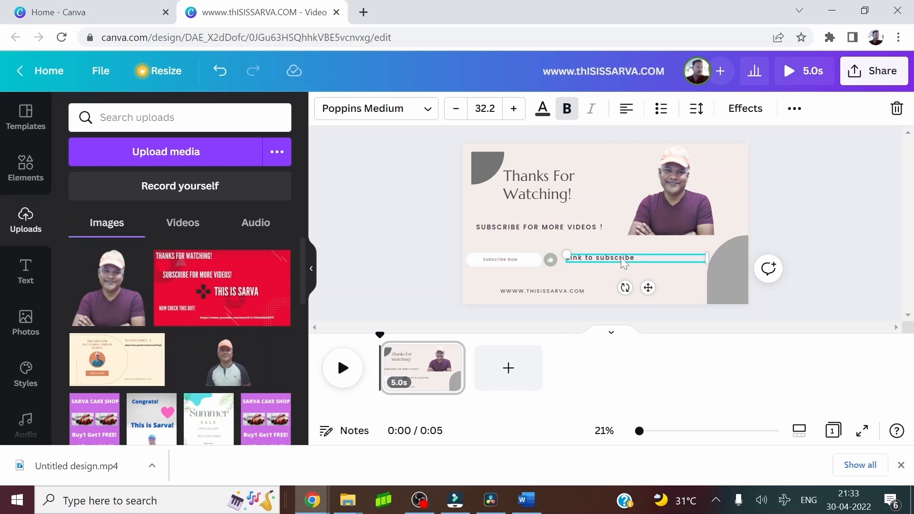
# Move "Link to subscribe" slightly up and place a duplicate of the "SUBSCRIBE FOR MORE VIDEOS !" message below it
pyautogui.moveTo(621, 257); pyautogui.dragTo(618, 246)
pyautogui.click(790, 200)
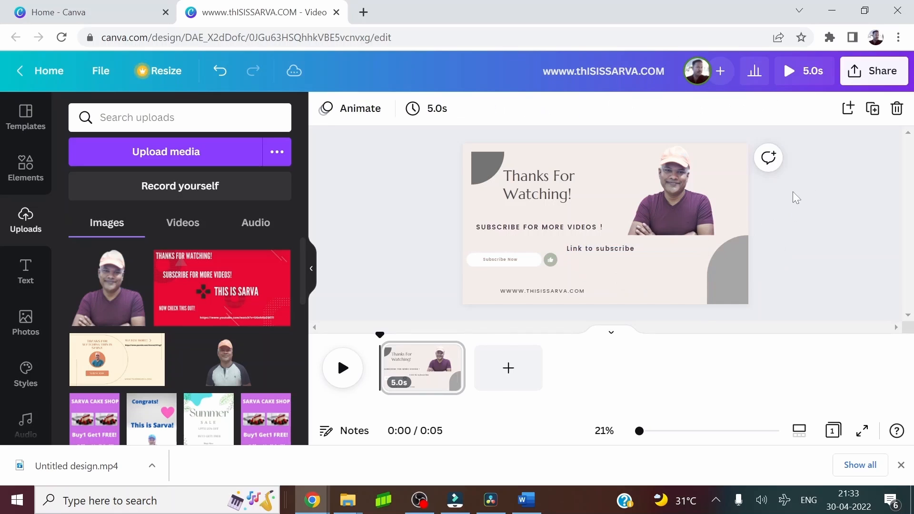
pyautogui.click(541, 227)
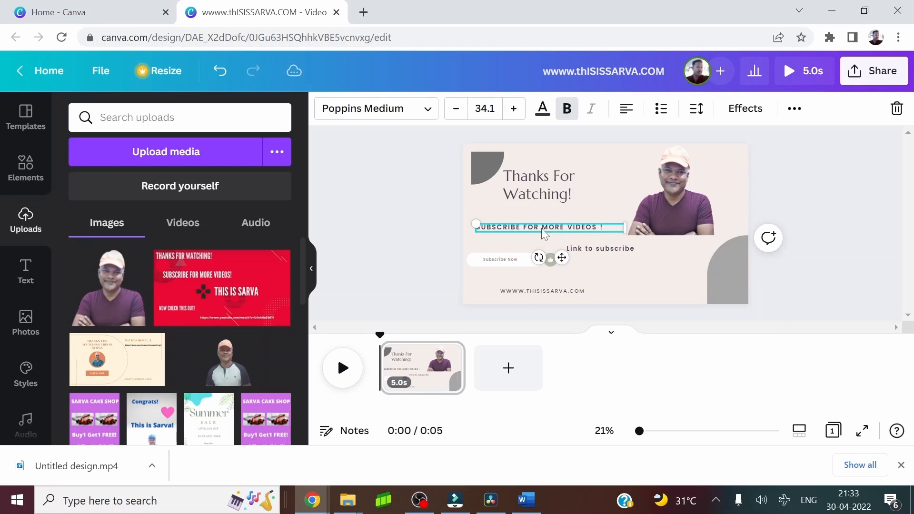
pyautogui.hotkey('ctrl', 'd')
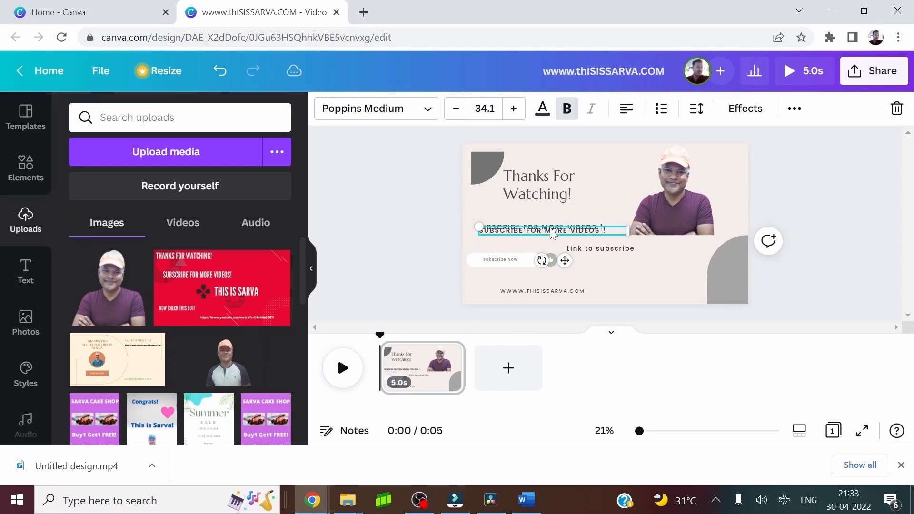
pyautogui.moveTo(548, 230); pyautogui.dragTo(645, 271)
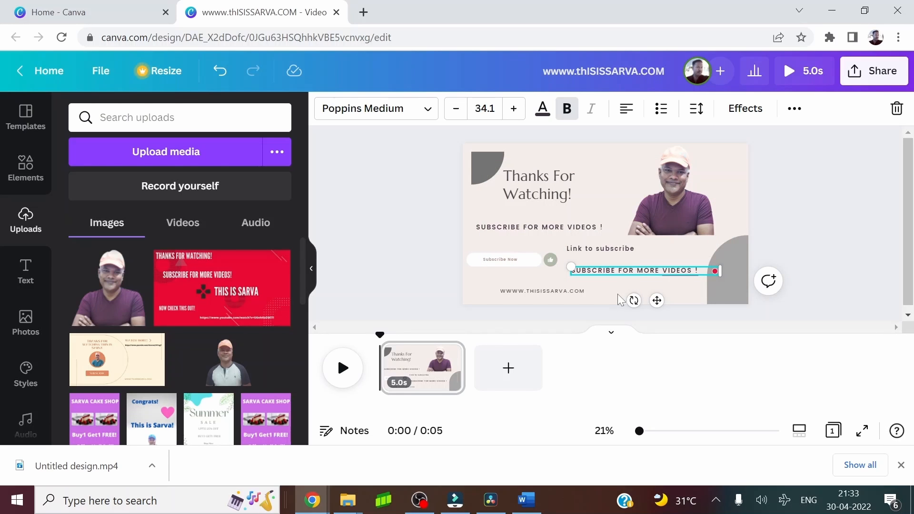
# Switch to the Word document, copy the YouTube channel link under "My social coordinates", and return to the Canva design
pyautogui.click(526, 499)
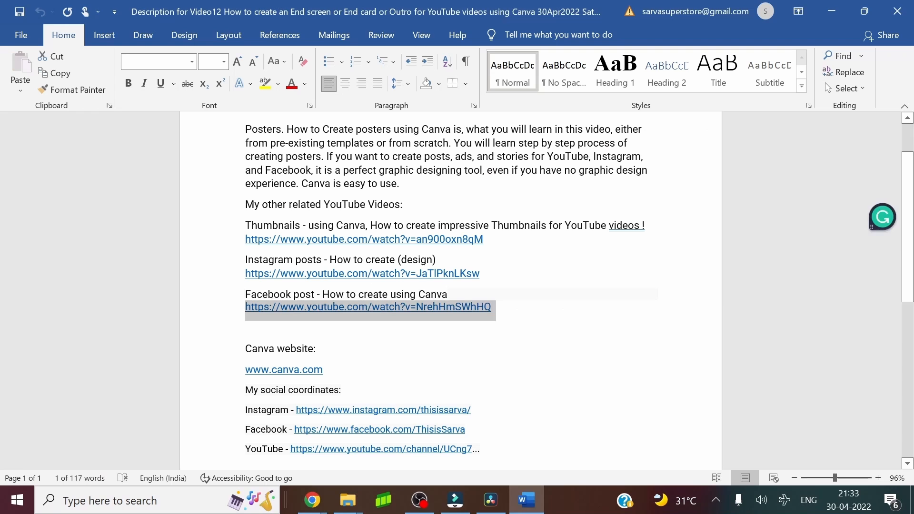
pyautogui.click(581, 377)
pyautogui.scroll(-2, 581, 377)
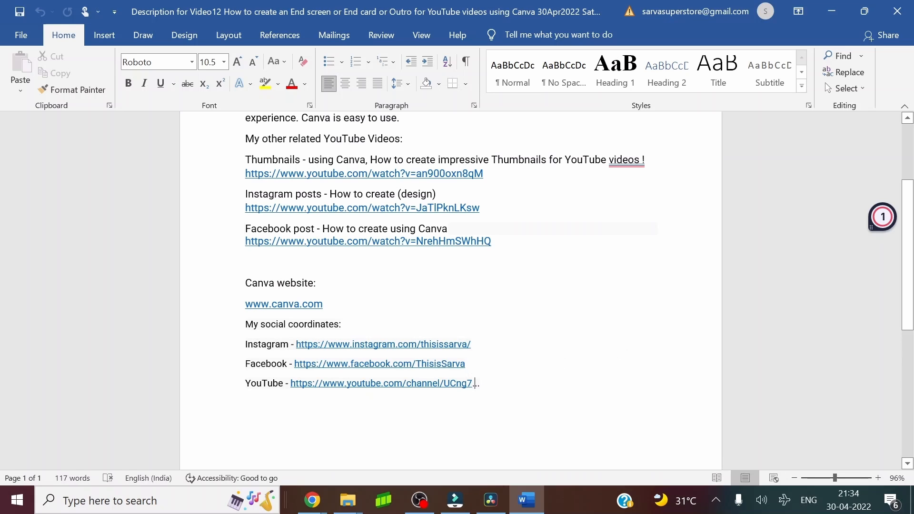
pyautogui.moveTo(474, 384); pyautogui.dragTo(337, 383)
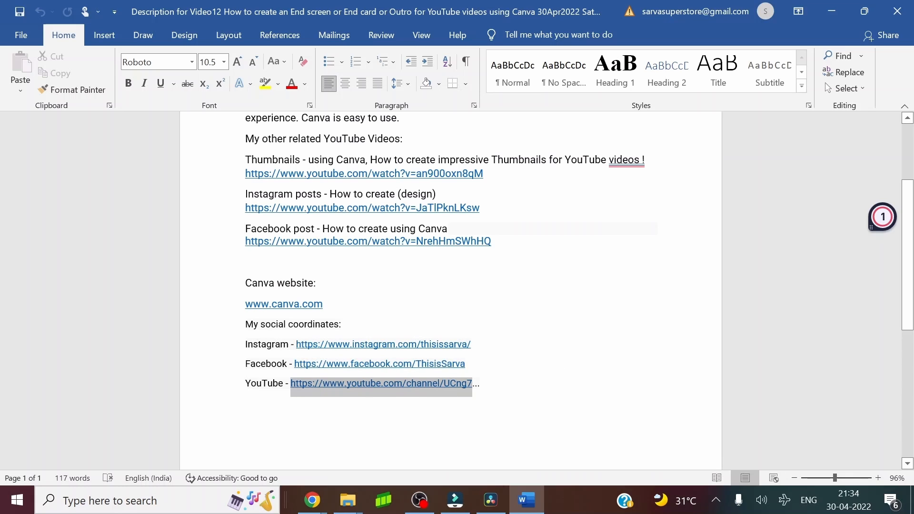
pyautogui.hotkey('alt', 'Tab')
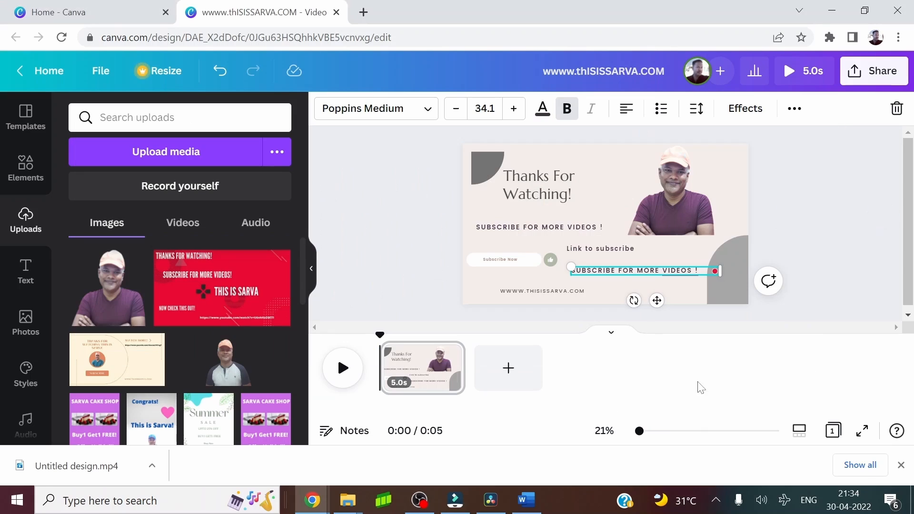
pyautogui.doubleClick(594, 270)
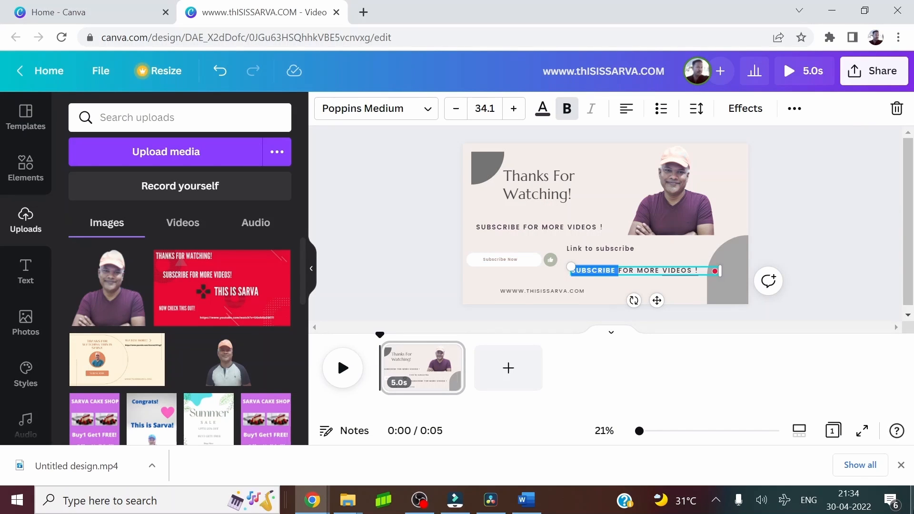
pyautogui.hotkey('ctrl', 'a')
pyautogui.write('https://www.youtube.com/channel/UCng7')
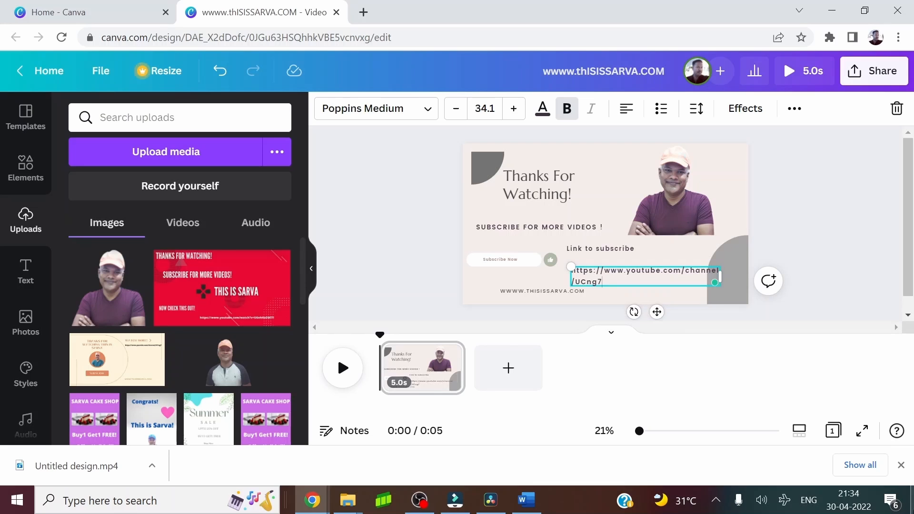
pyautogui.click(732, 179)
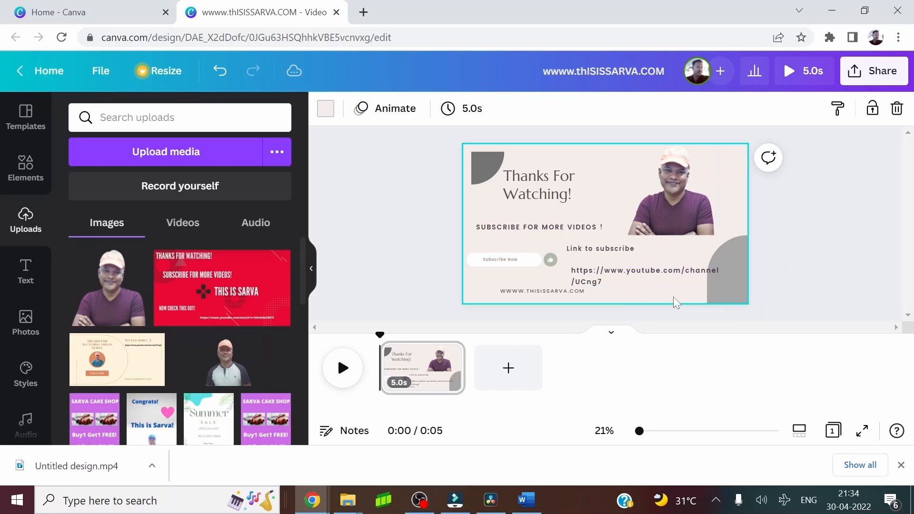
# Reduce the channel link's font size to 27.1 and move it left and slightly down, clear of the gray arch
pyautogui.click(617, 284)
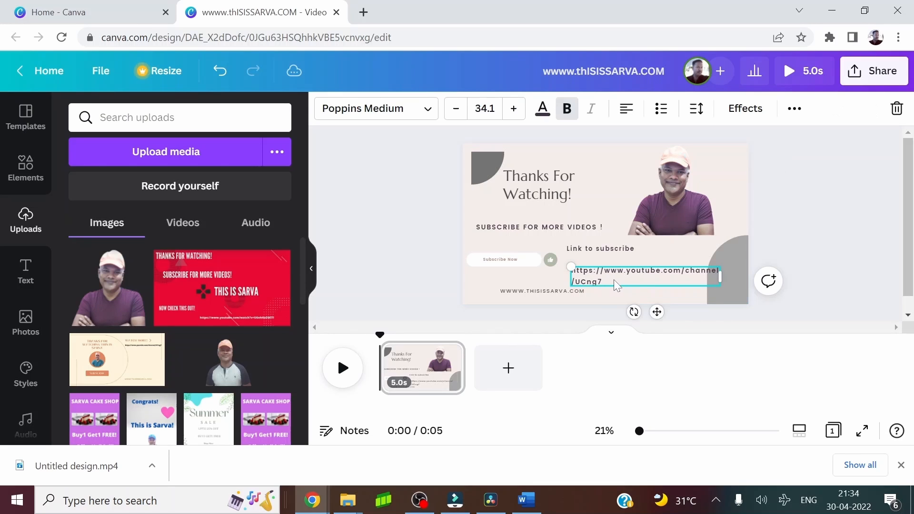
pyautogui.moveTo(602, 281); pyautogui.dragTo(574, 269)
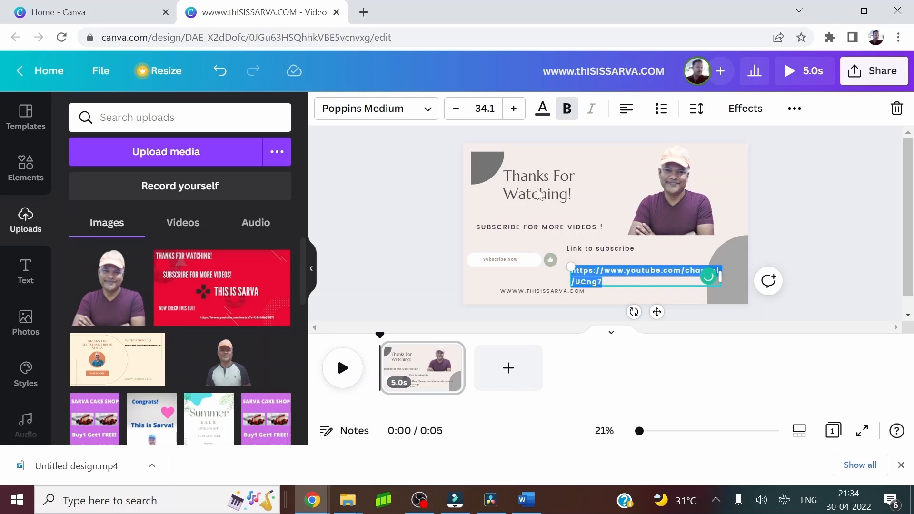
pyautogui.click(456, 114)
pyautogui.click(456, 115)
pyautogui.click(456, 114)
pyautogui.click(456, 114)
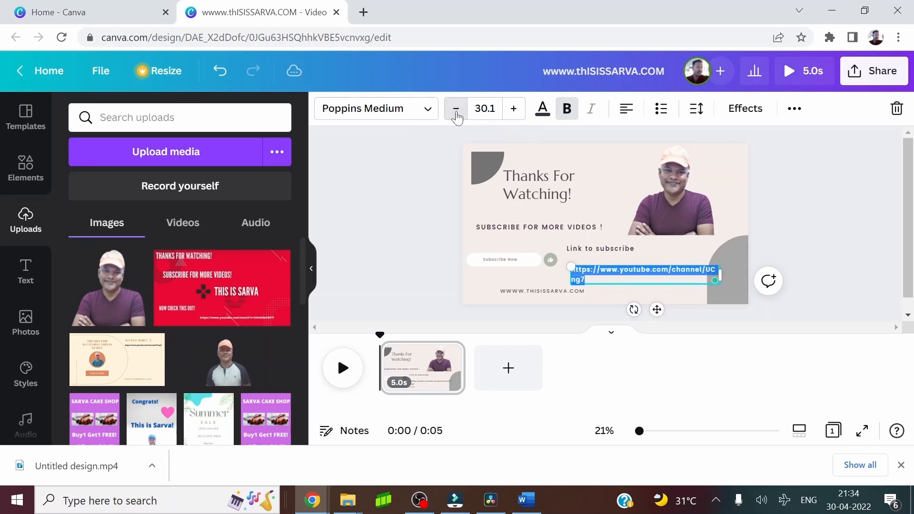
pyautogui.click(456, 115)
pyautogui.click(456, 115)
pyautogui.click(456, 114)
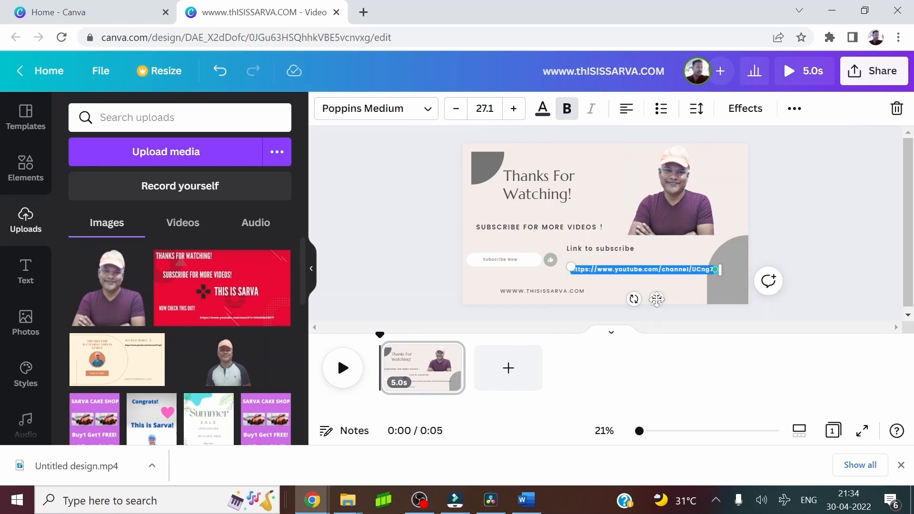
pyautogui.moveTo(657, 299); pyautogui.dragTo(638, 306)
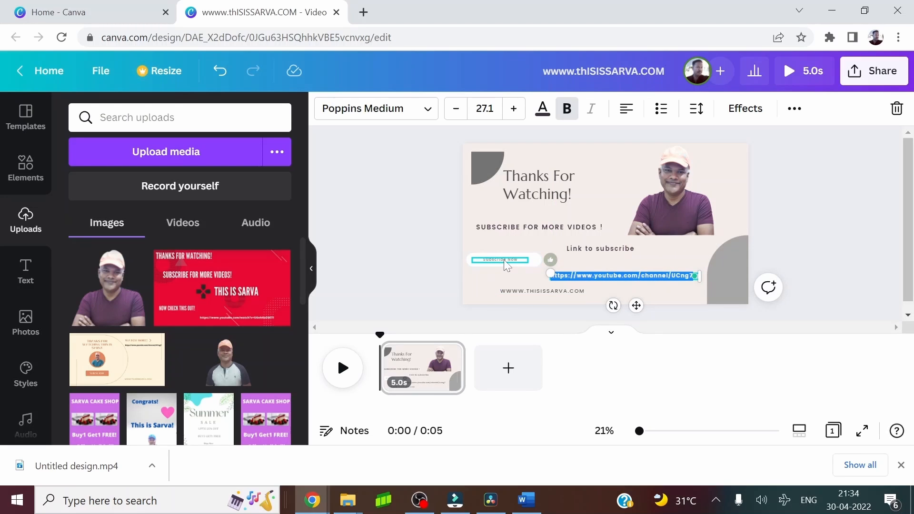
# Delete the "Link to subscribe" text and move the channel link directly beside the thumbs-up icon
pyautogui.click(605, 250)
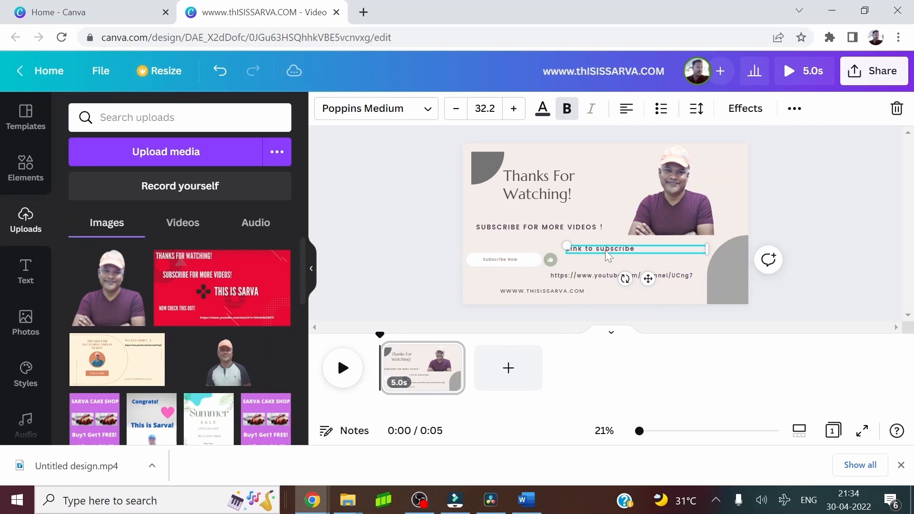
pyautogui.press('Delete')
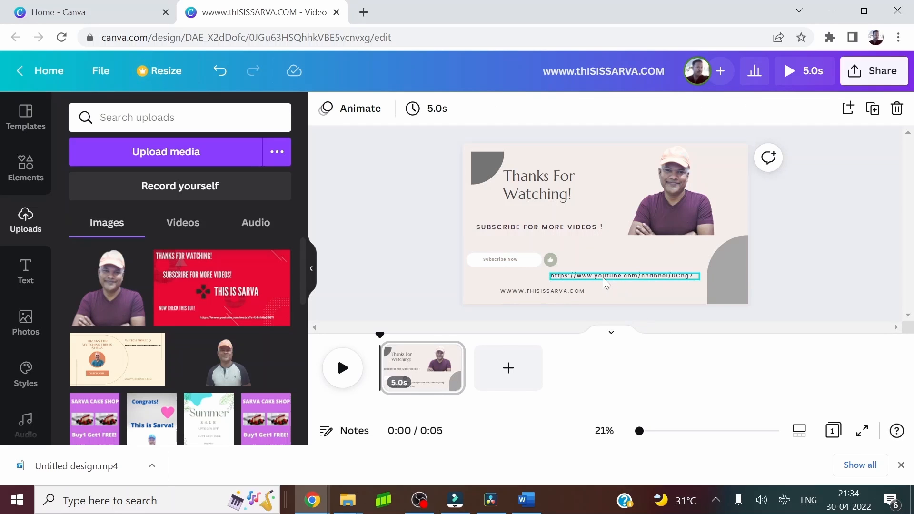
pyautogui.click(603, 277)
pyautogui.moveTo(602, 277)
pyautogui.mouseDown()
pyautogui.moveTo(601, 263)
pyautogui.moveTo(612, 265)
pyautogui.mouseUp()
pyautogui.click(415, 222)
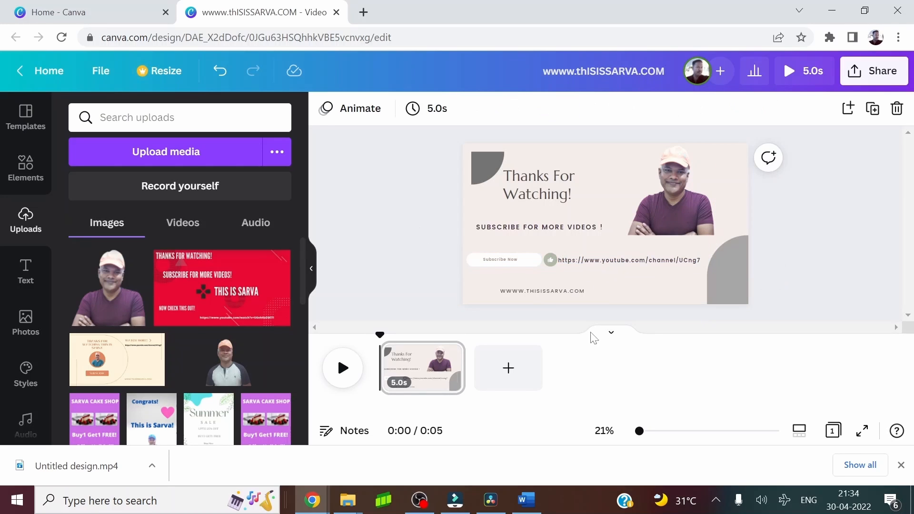
# Move the website address to the right, set its font size to 32, and widen its text box to one line
pyautogui.moveTo(545, 291); pyautogui.dragTo(587, 296)
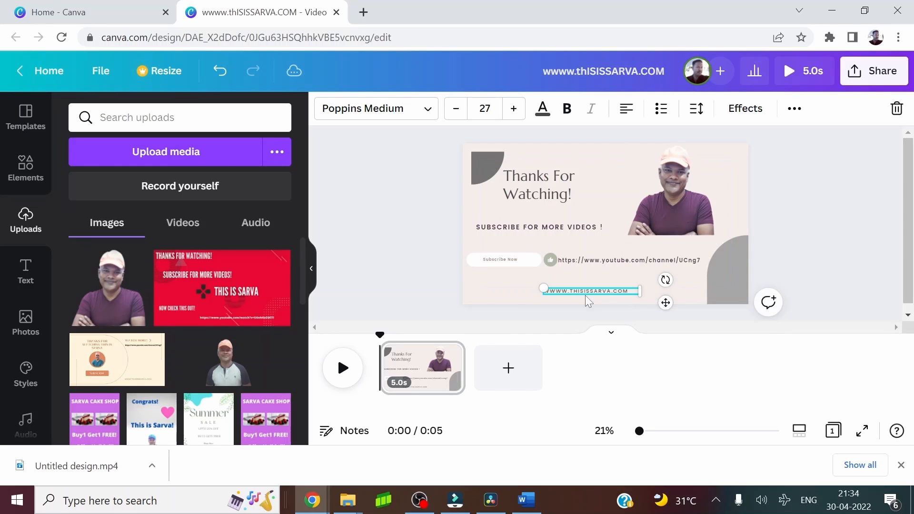
pyautogui.doubleClick(588, 291)
pyautogui.hotkey('ctrl', 'a')
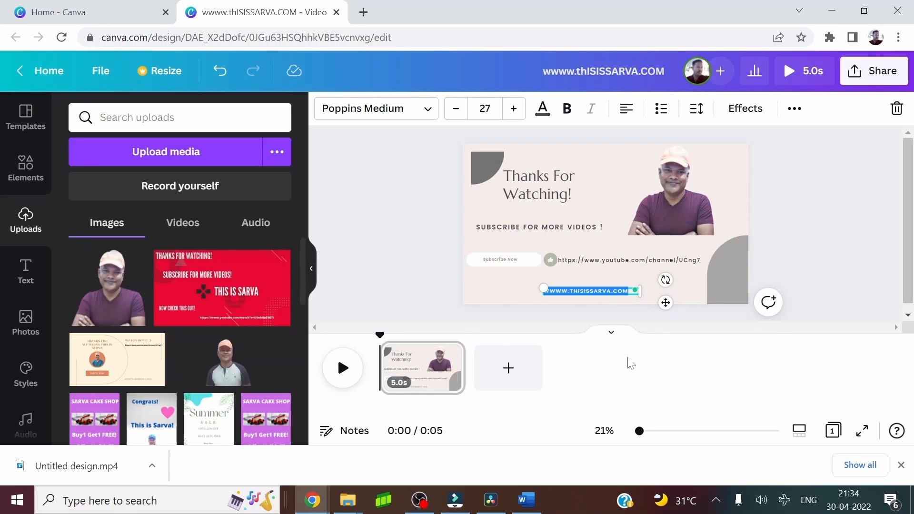
pyautogui.click(514, 109)
pyautogui.click(514, 109)
pyautogui.click(514, 108)
pyautogui.click(514, 108)
pyautogui.click(514, 108)
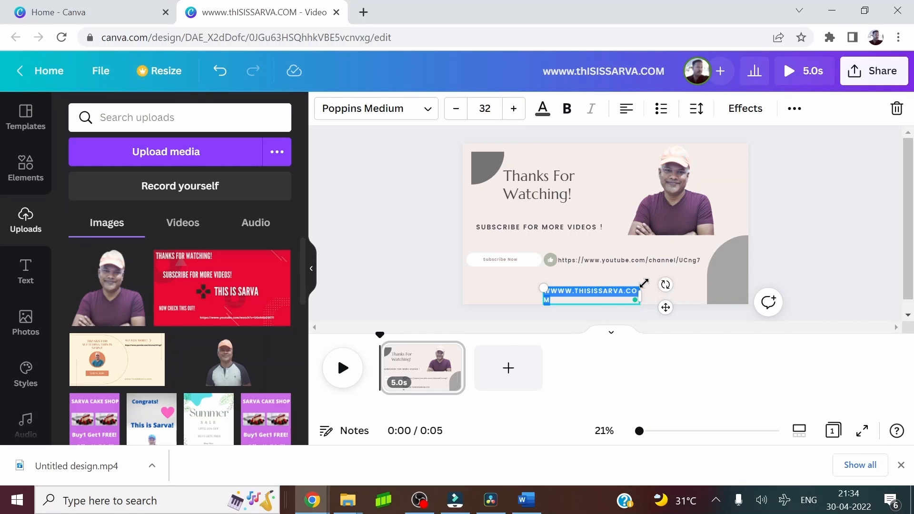
pyautogui.moveTo(638, 293); pyautogui.dragTo(659, 291)
pyautogui.click(827, 181)
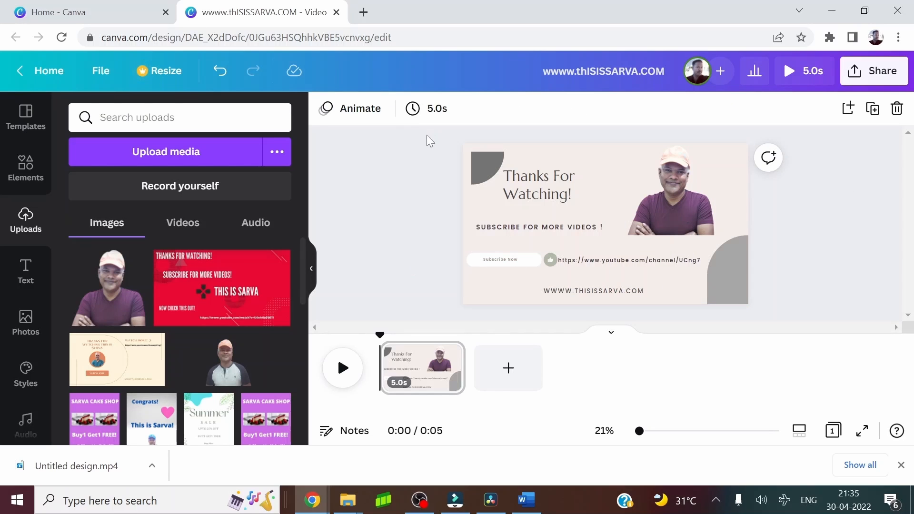
# Open the page animations and preview the styles from Basic through Slide in & out
pyautogui.click(358, 114)
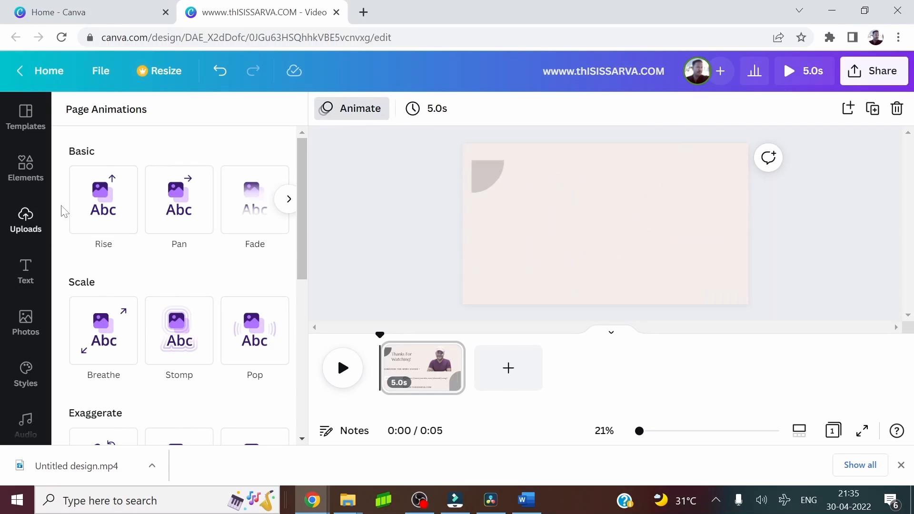
pyautogui.scroll(-7, 79, 340)
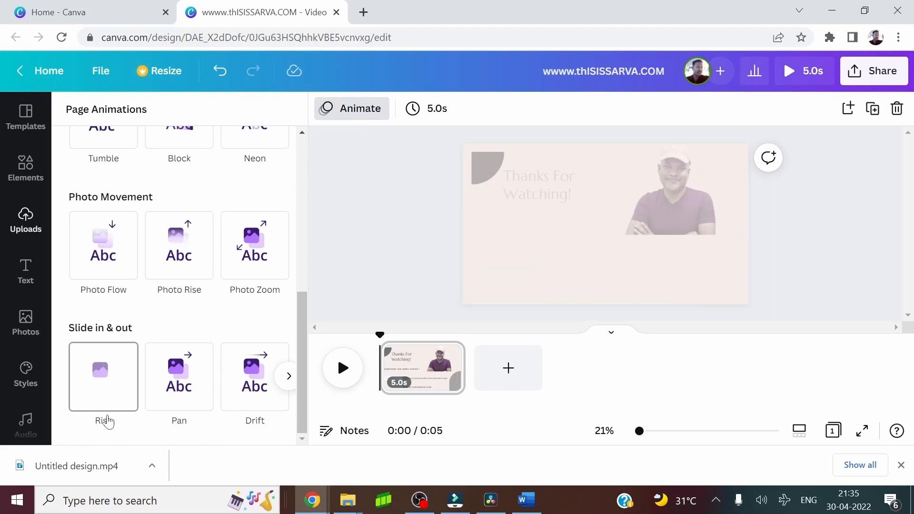
pyautogui.scroll(7, 161, 356)
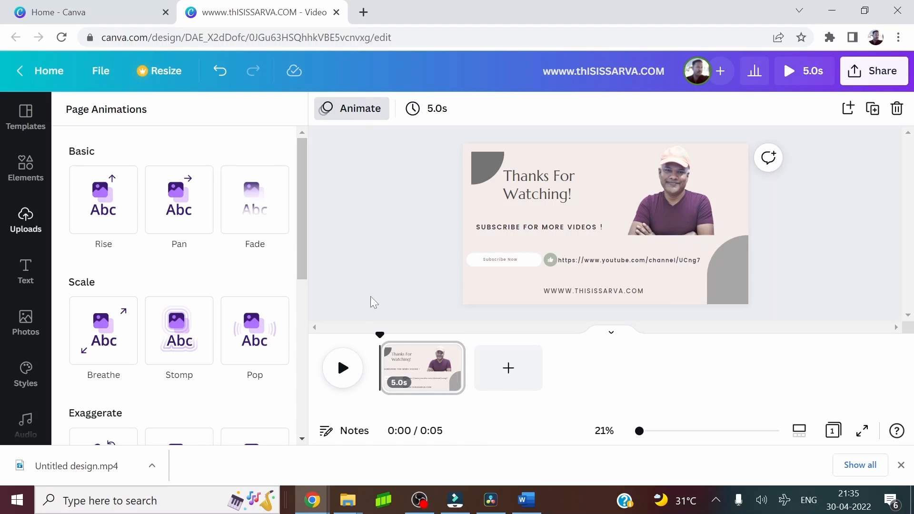
pyautogui.scroll(-5, 105, 333)
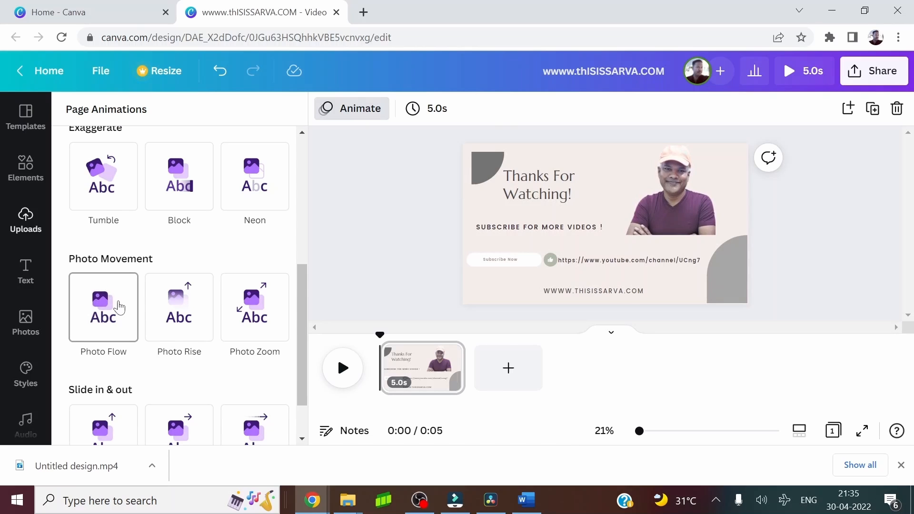
pyautogui.scroll(-2, 119, 308)
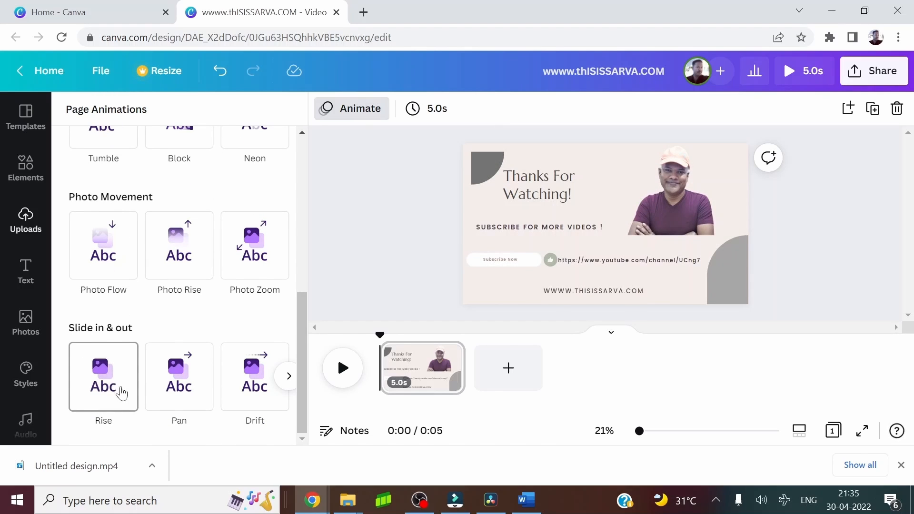
pyautogui.scroll(10, 128, 310)
# Try the Rise, Breathe, Tumble and Block page animations in turn, ending with Neon applied to the page
pyautogui.click(105, 203)
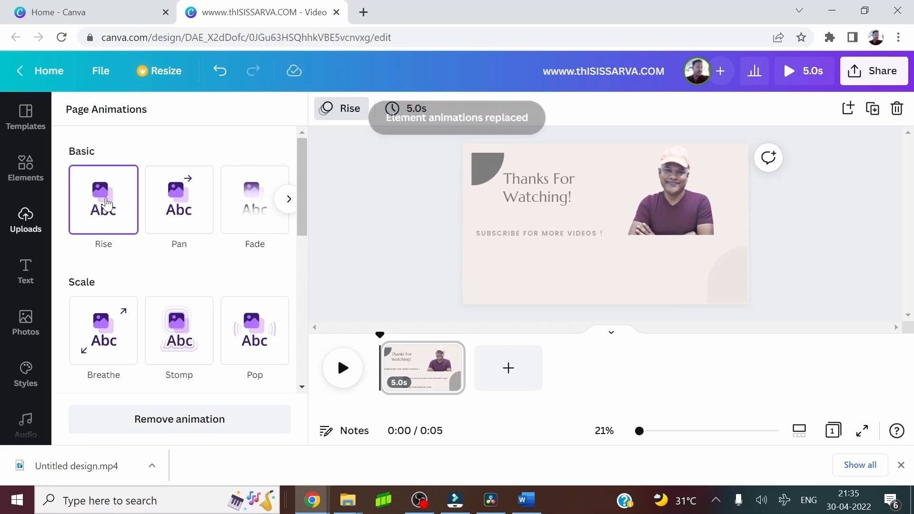
pyautogui.click(105, 351)
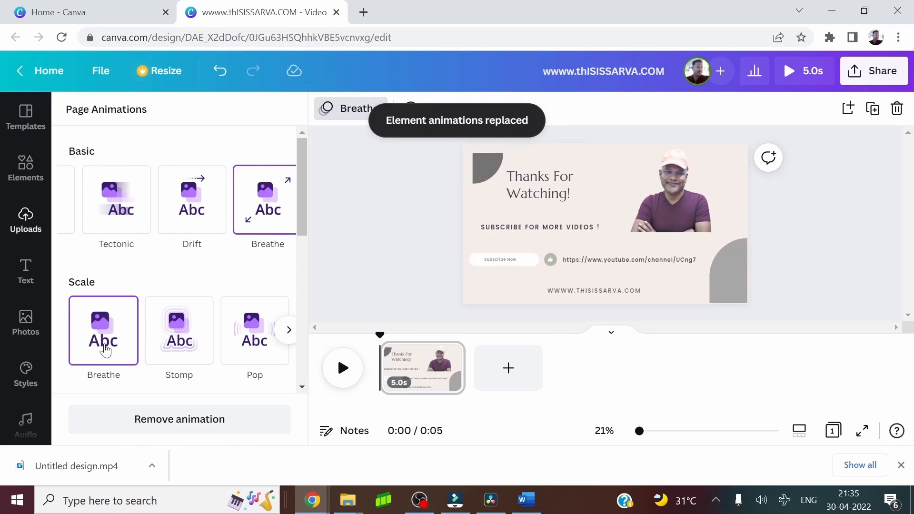
pyautogui.scroll(-7, 147, 344)
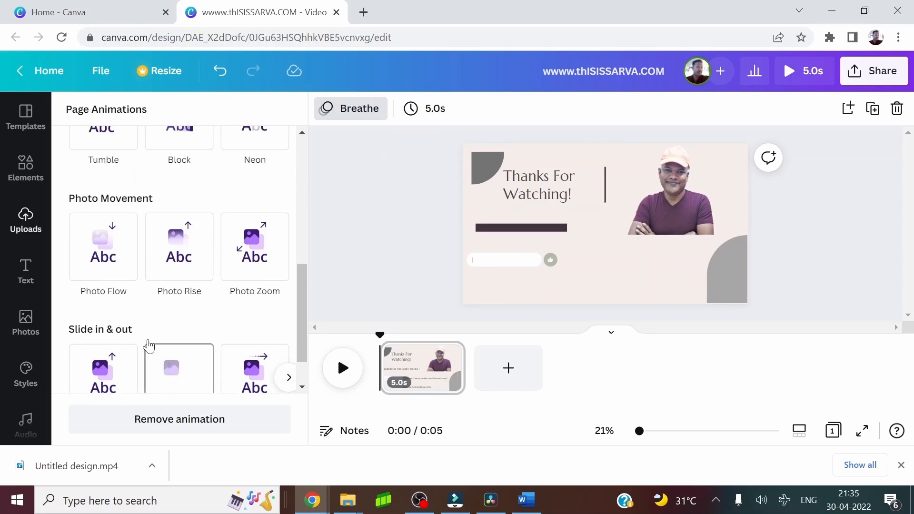
pyautogui.scroll(3, 147, 343)
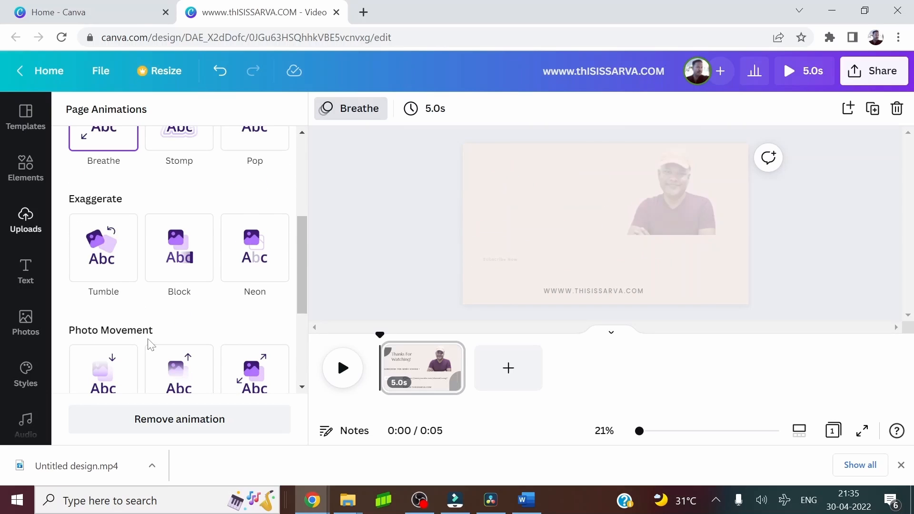
pyautogui.click(108, 268)
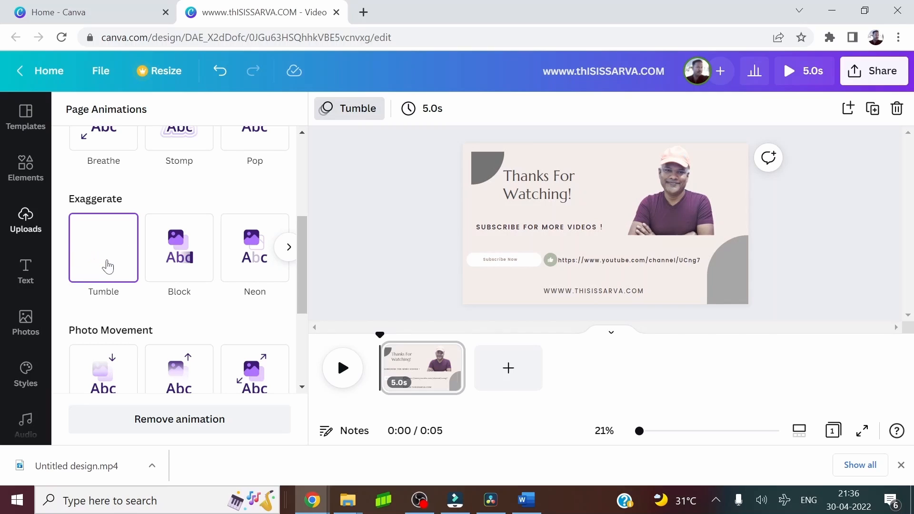
pyautogui.click(176, 246)
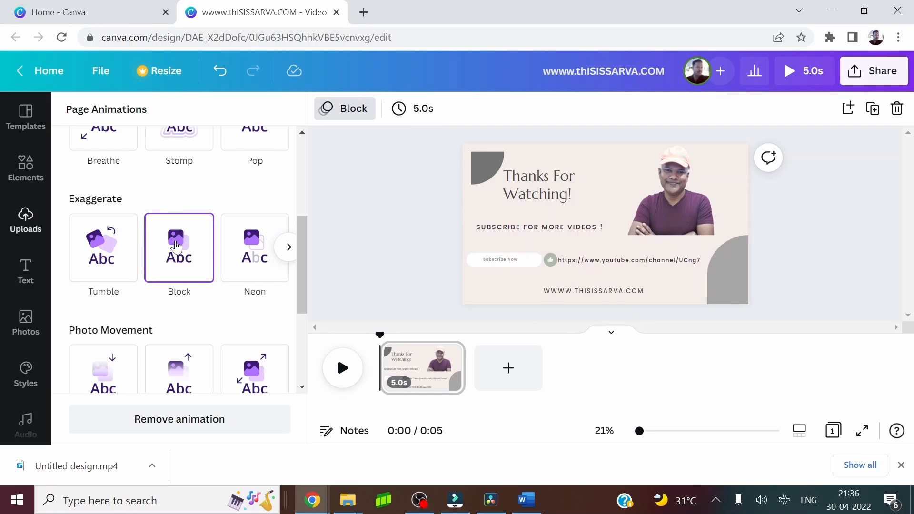
pyautogui.click(255, 250)
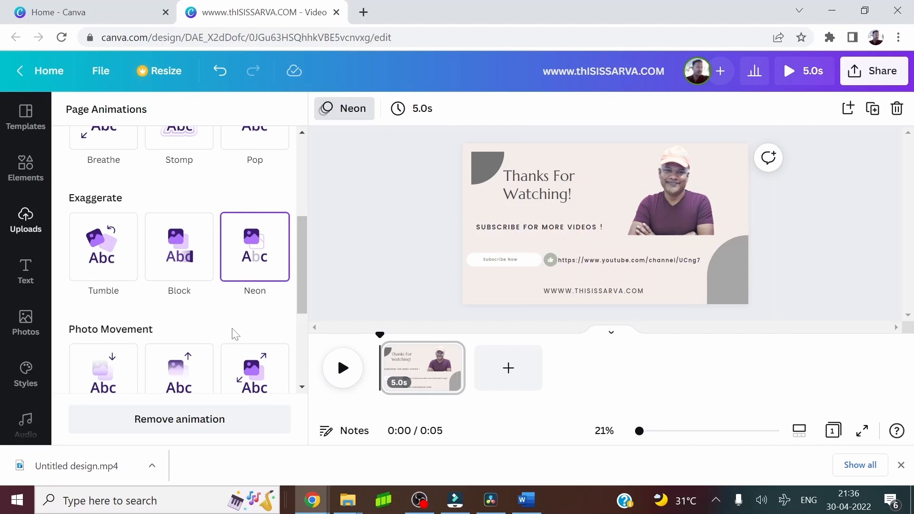
# Try the Photo Flow, Photo Rise and Photo Zoom page animations in turn
pyautogui.scroll(-3, 234, 333)
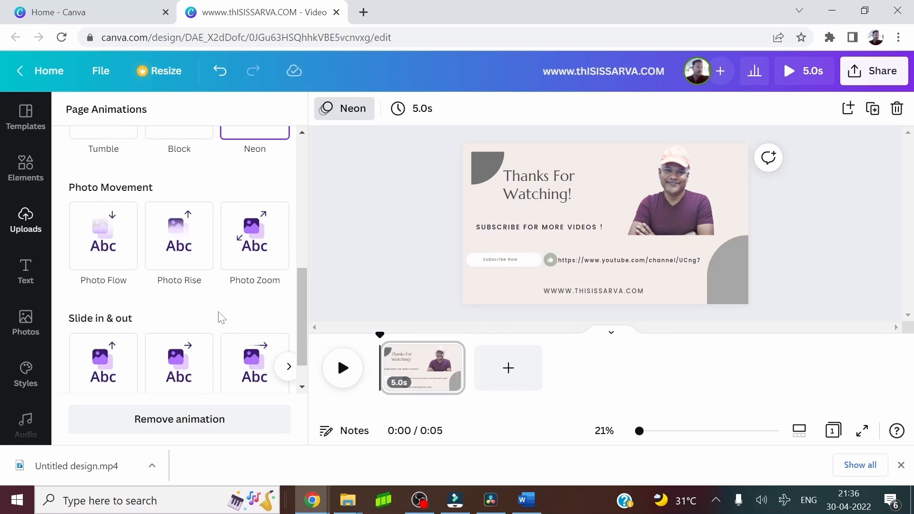
pyautogui.click(112, 257)
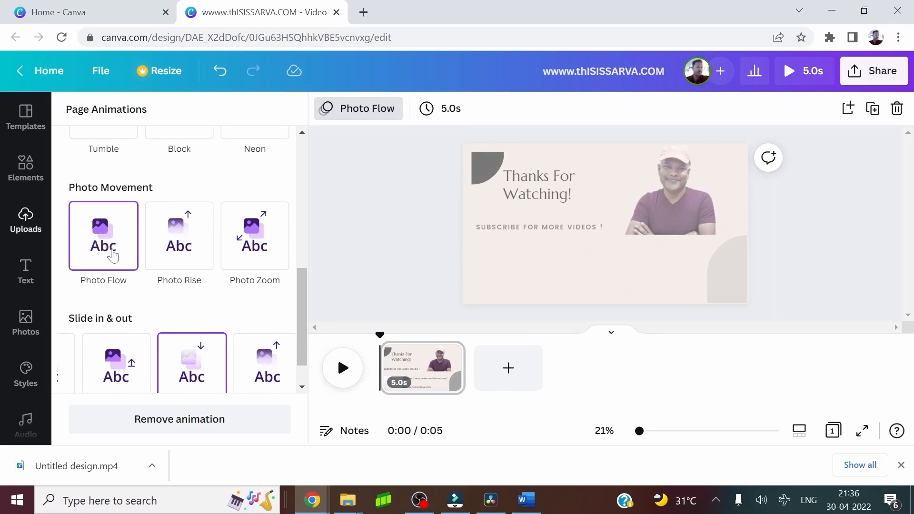
pyautogui.click(175, 245)
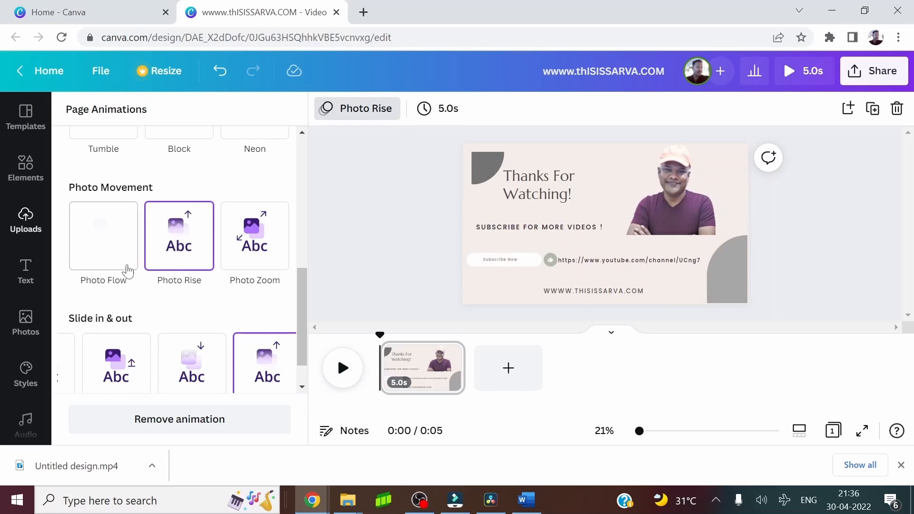
pyautogui.click(102, 257)
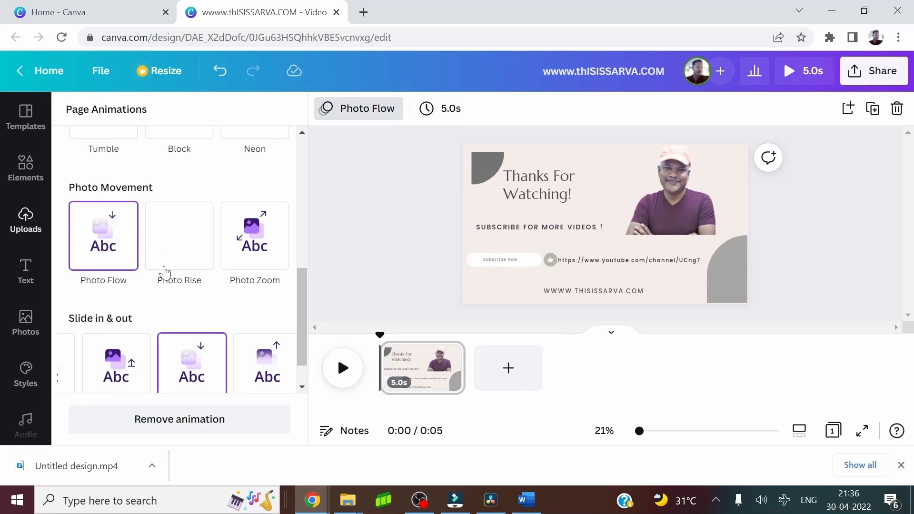
pyautogui.click(178, 256)
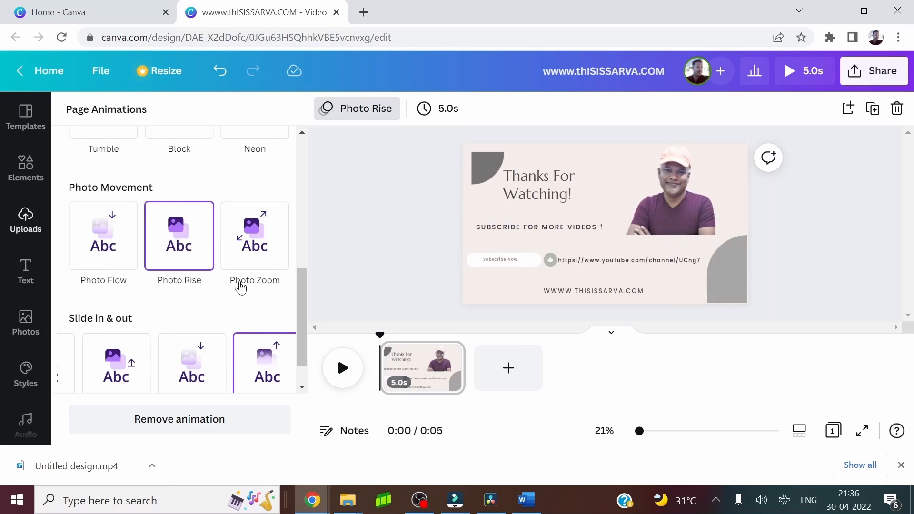
pyautogui.click(269, 260)
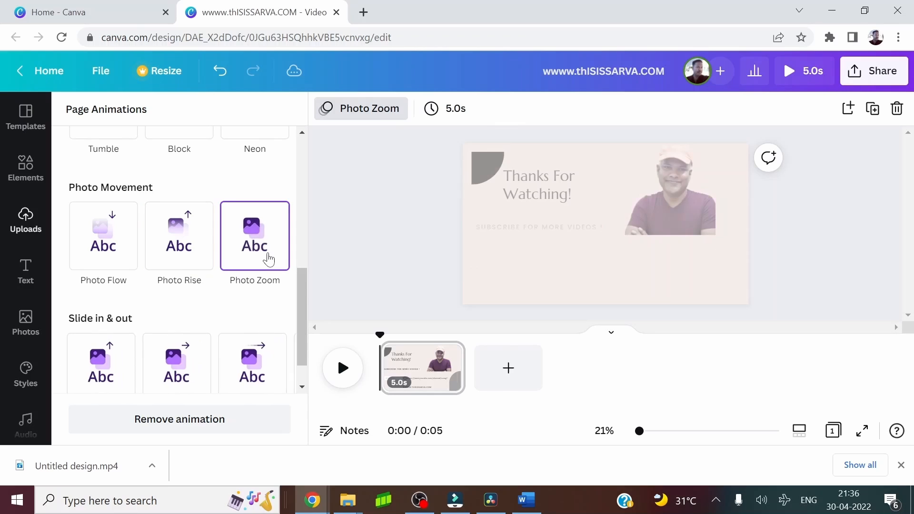
# Try the Rise and Pan animations under Slide in & out, and the Basic Rise animation on the page
pyautogui.scroll(-1, 271, 294)
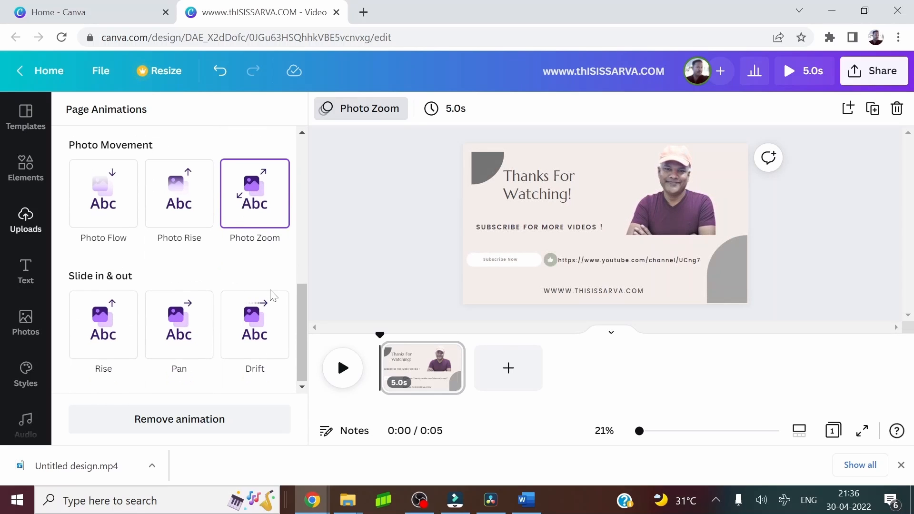
pyautogui.click(114, 337)
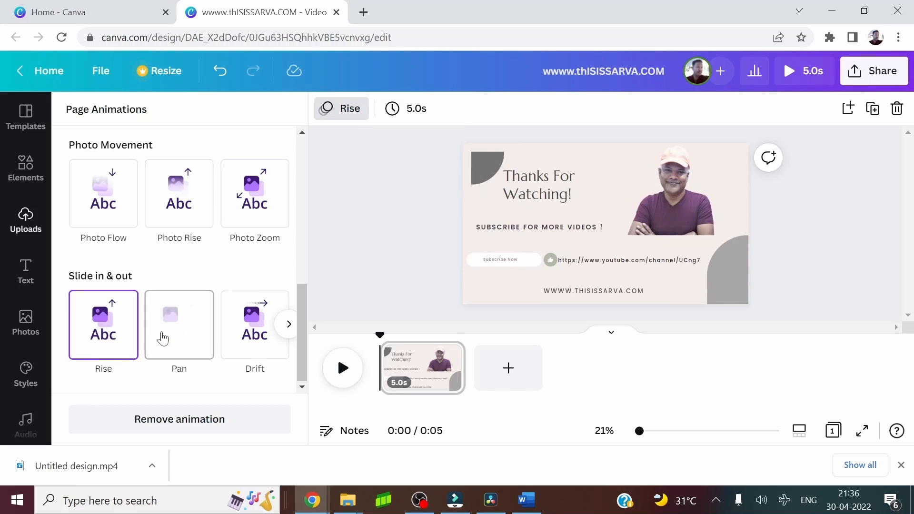
pyautogui.click(185, 355)
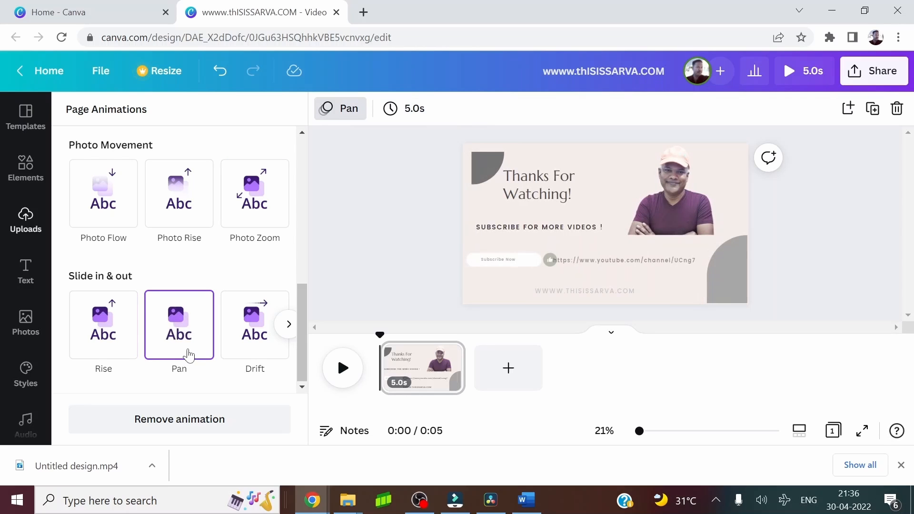
pyautogui.scroll(5, 173, 271)
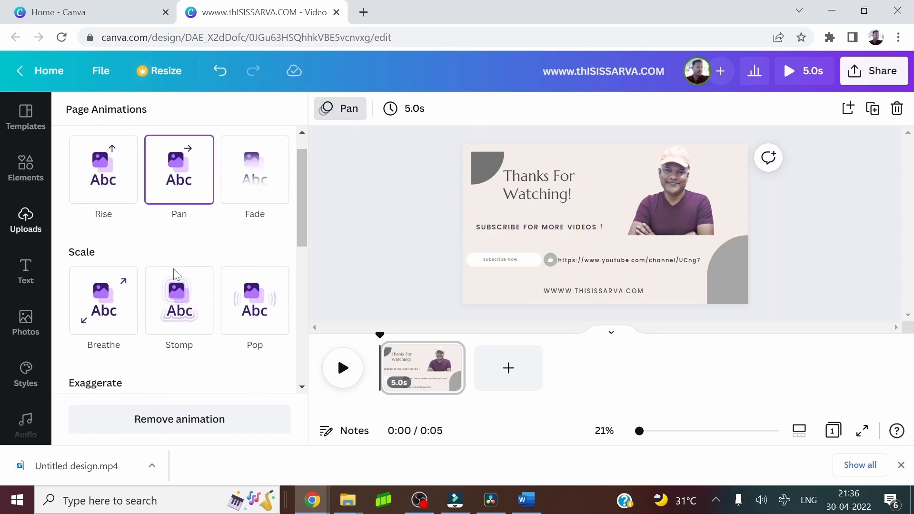
pyautogui.scroll(-2, 214, 259)
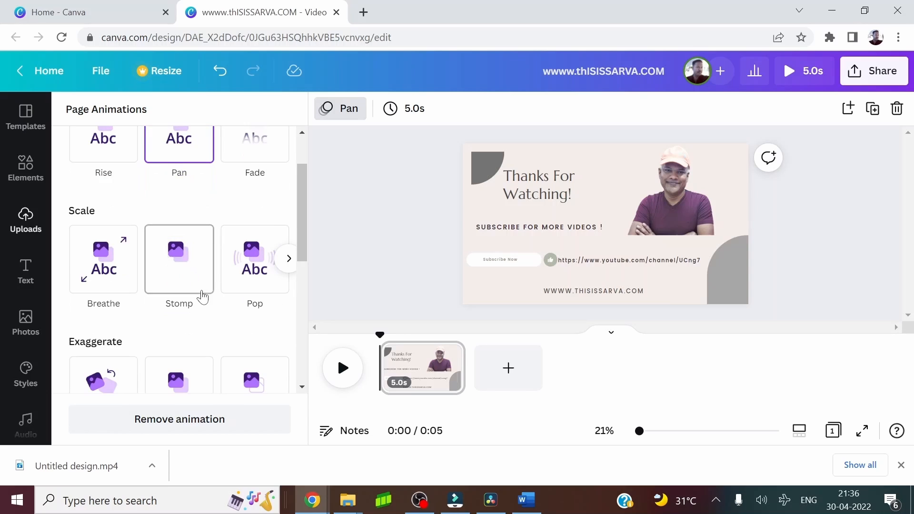
pyautogui.scroll(2, 202, 298)
pyautogui.click(122, 207)
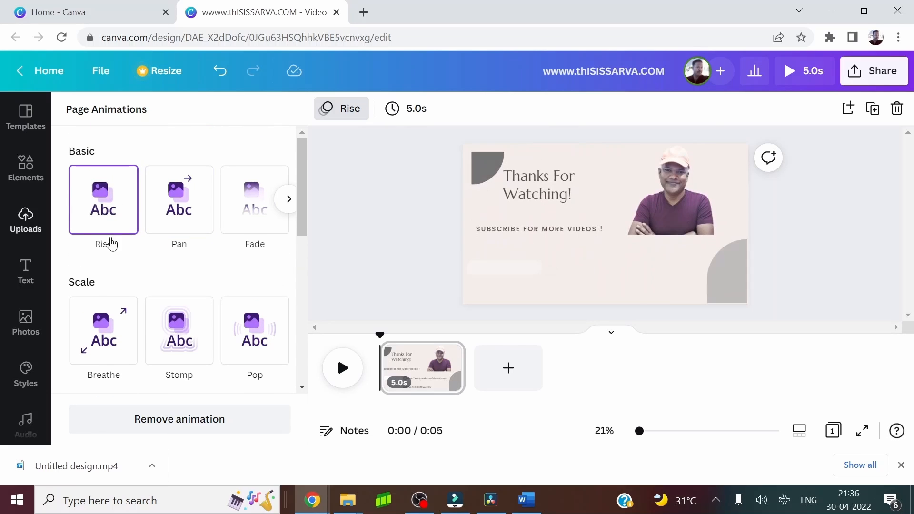
# Apply the Breathe page animation and set the page's timing to 10.0s
pyautogui.scroll(-2, 109, 256)
pyautogui.click(109, 260)
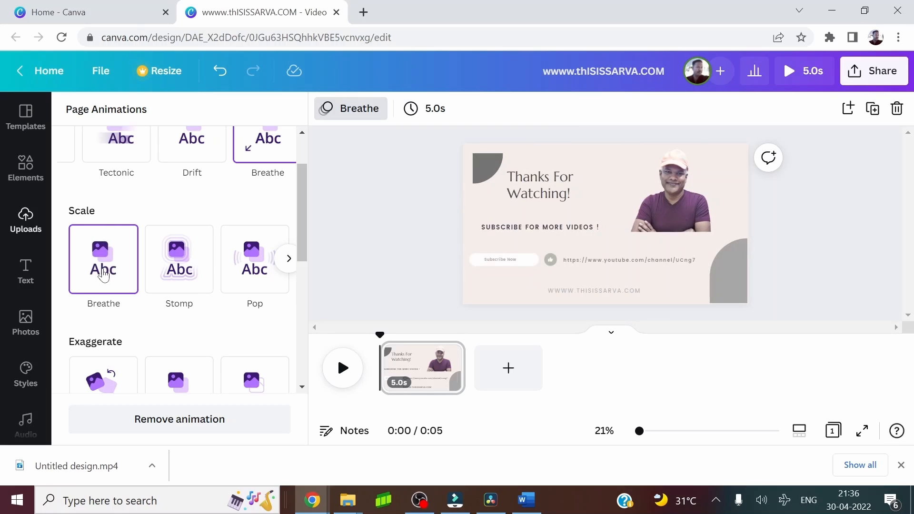
pyautogui.click(434, 114)
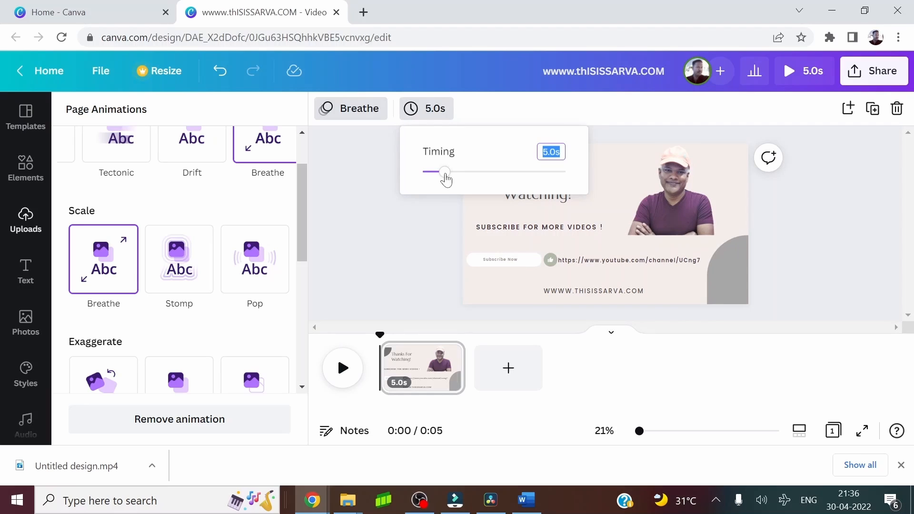
pyautogui.moveTo(446, 179); pyautogui.dragTo(470, 178)
pyautogui.click(386, 277)
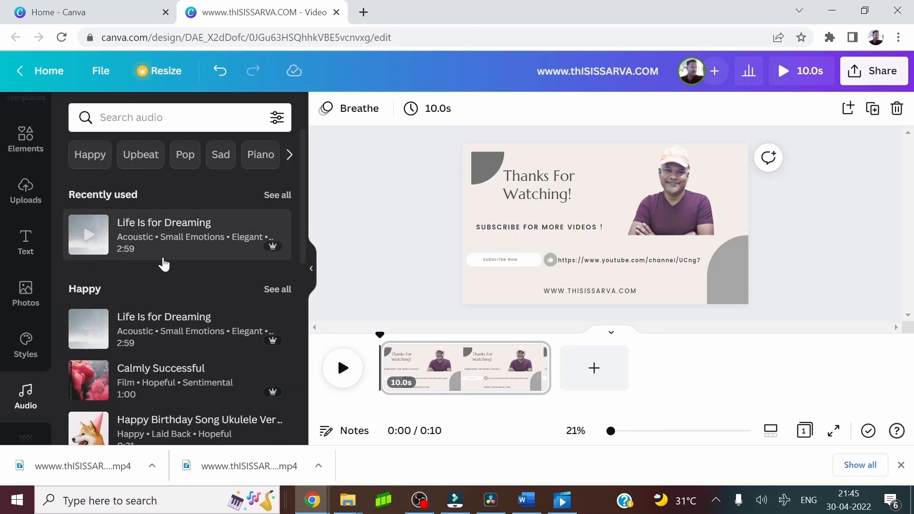
# Add the recently used track "Life Is for Dreaming" to the video and play it back
pyautogui.click(129, 241)
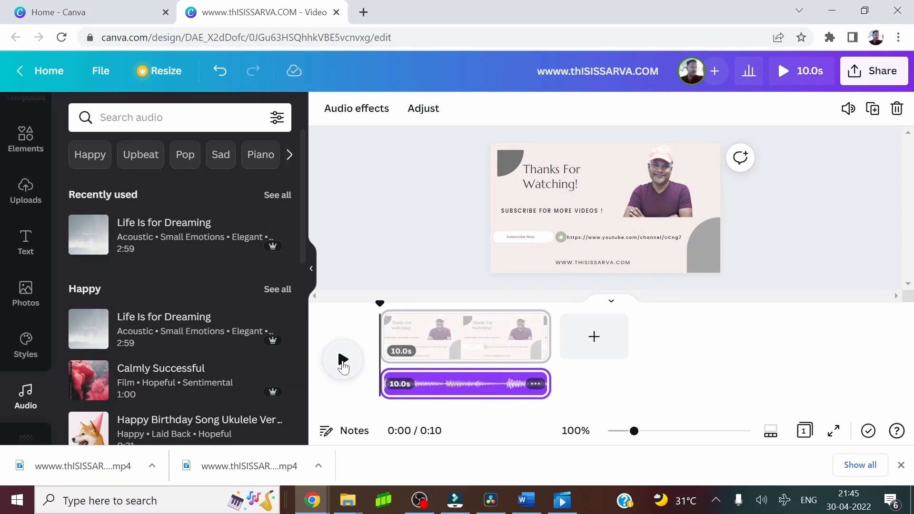
pyautogui.click(343, 361)
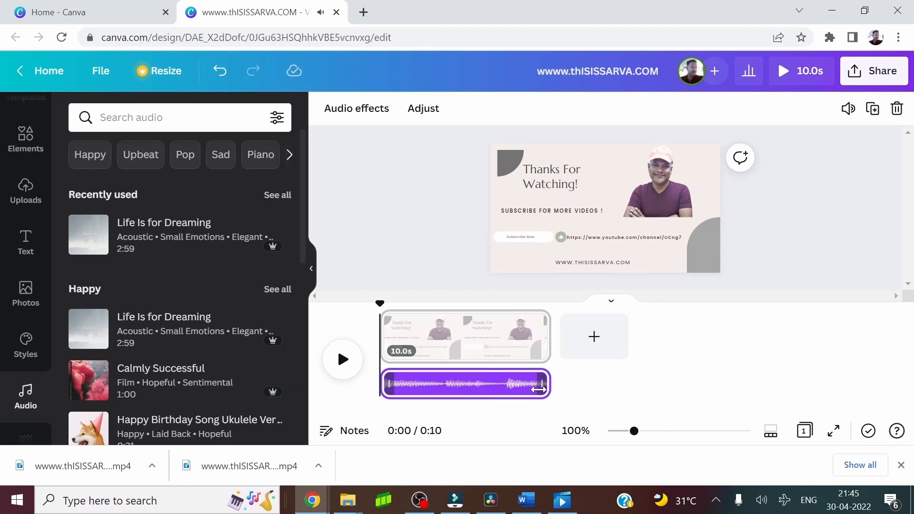
# Trim the end of the audio track to 4.5s and play the video from the start
pyautogui.moveTo(539, 389); pyautogui.dragTo(449, 389)
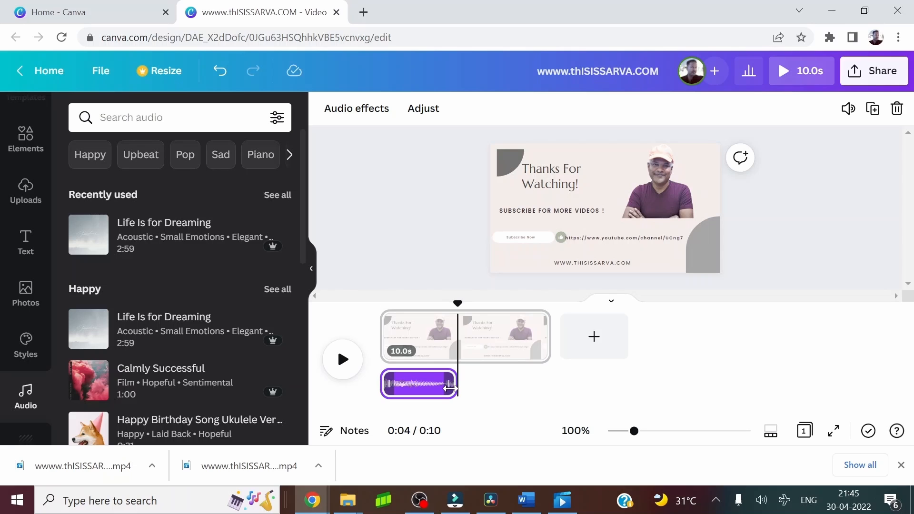
pyautogui.click(380, 314)
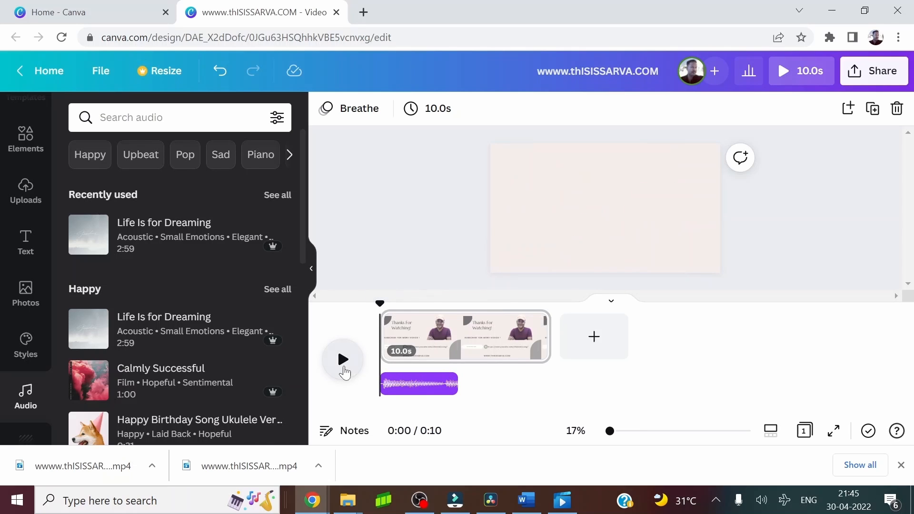
pyautogui.click(342, 360)
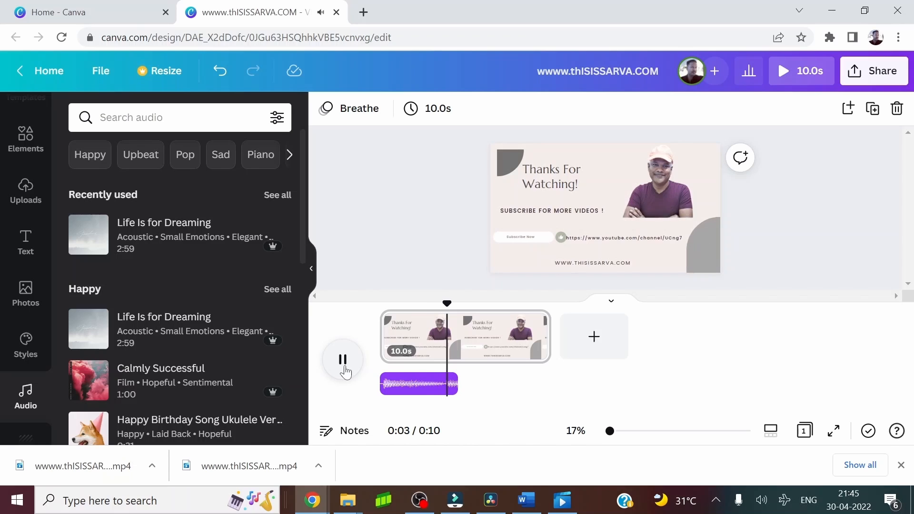
pyautogui.click(344, 362)
# Return the playhead to the start and extend the audio track to the full 10.0s of the page
pyautogui.click(429, 383)
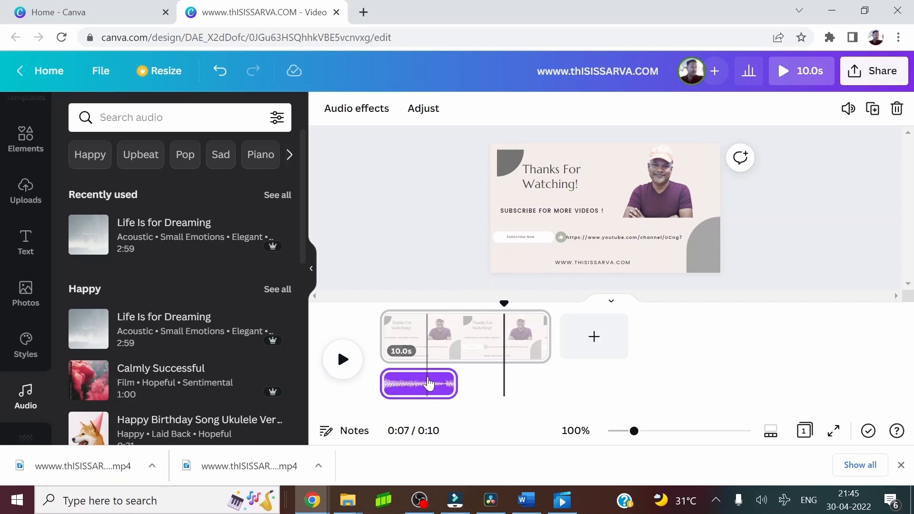
pyautogui.click(428, 383)
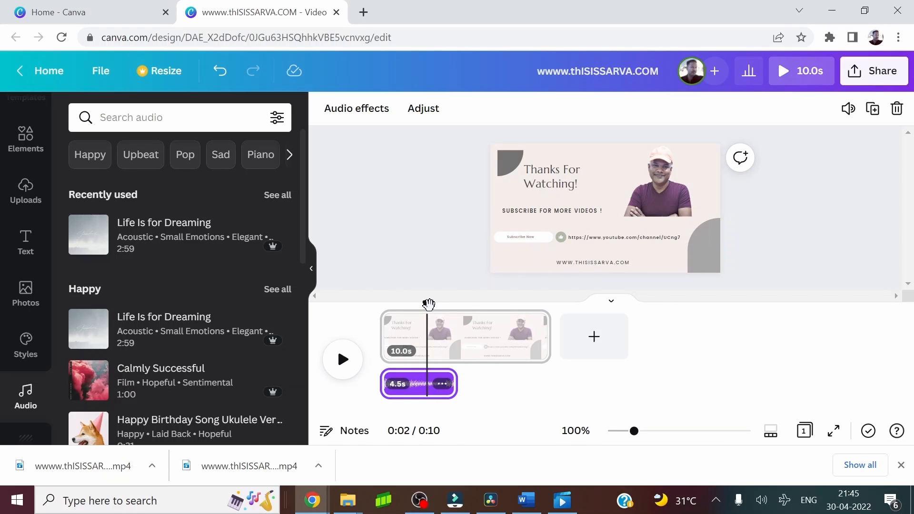
pyautogui.moveTo(428, 305); pyautogui.dragTo(379, 304)
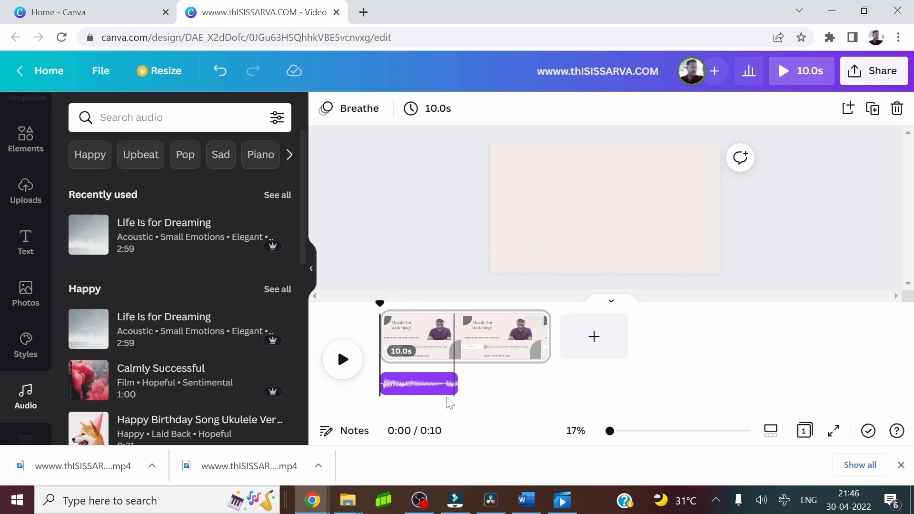
pyautogui.moveTo(457, 384); pyautogui.dragTo(547, 384)
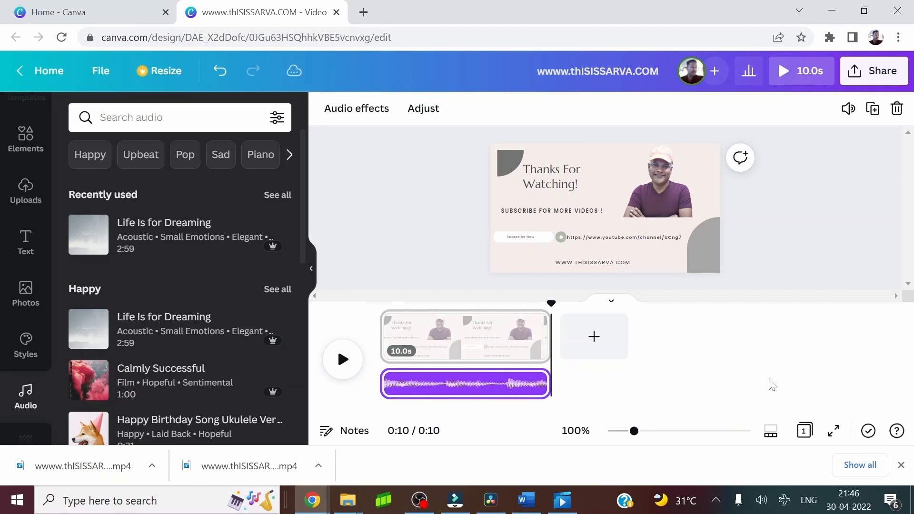
# Save the design and download it with the MP4 Video file type
pyautogui.click(110, 73)
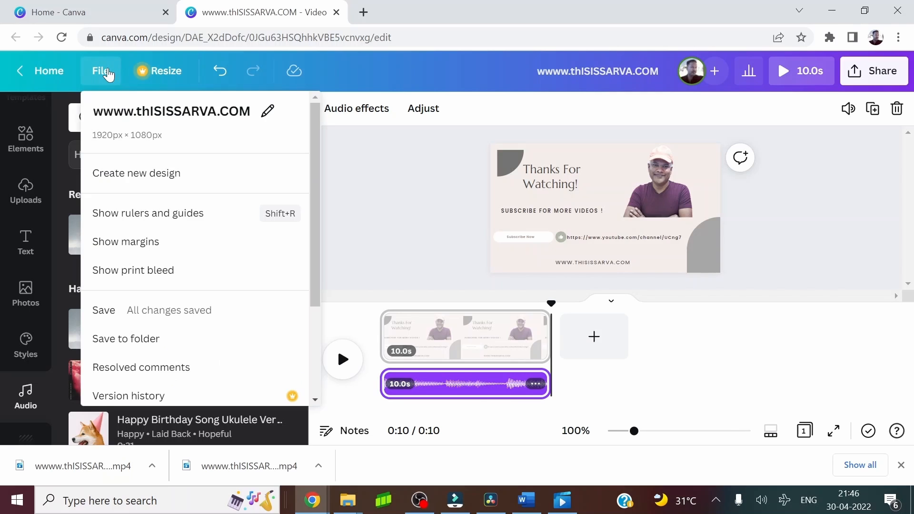
pyautogui.click(111, 325)
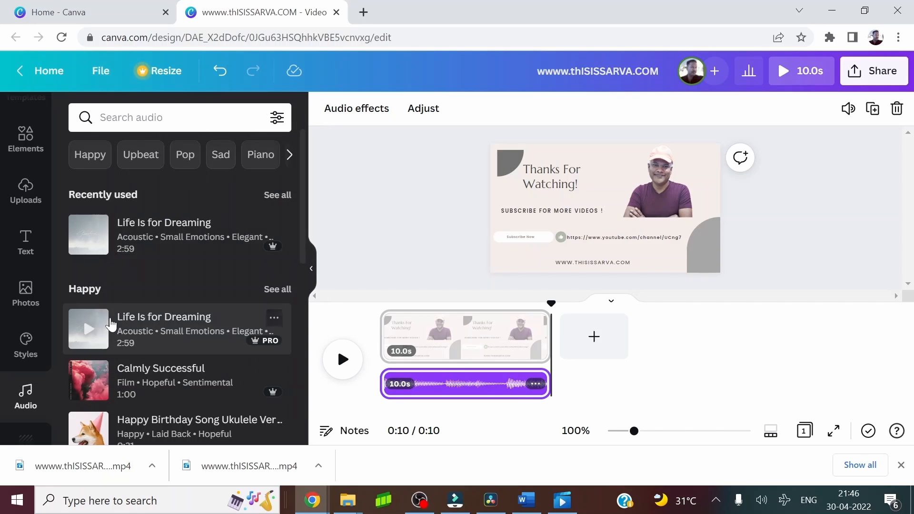
pyautogui.click(104, 79)
pyautogui.scroll(-1, 142, 356)
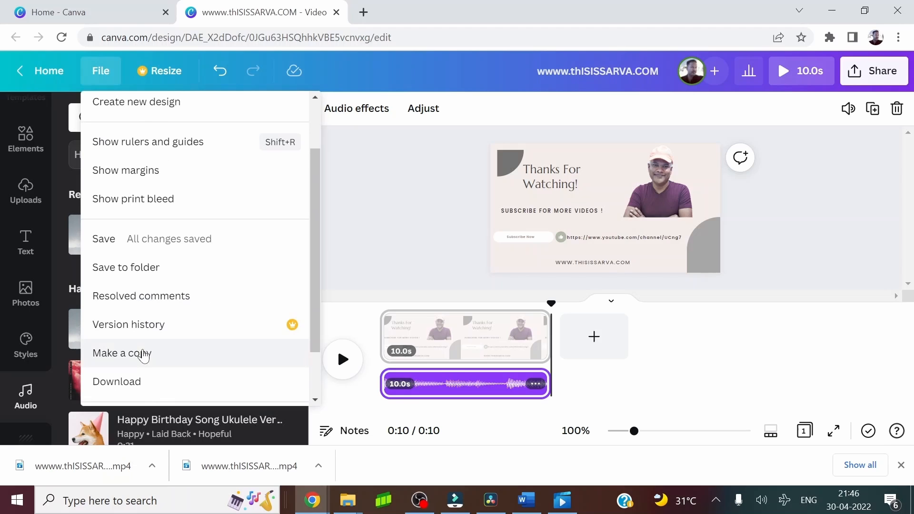
pyautogui.click(122, 381)
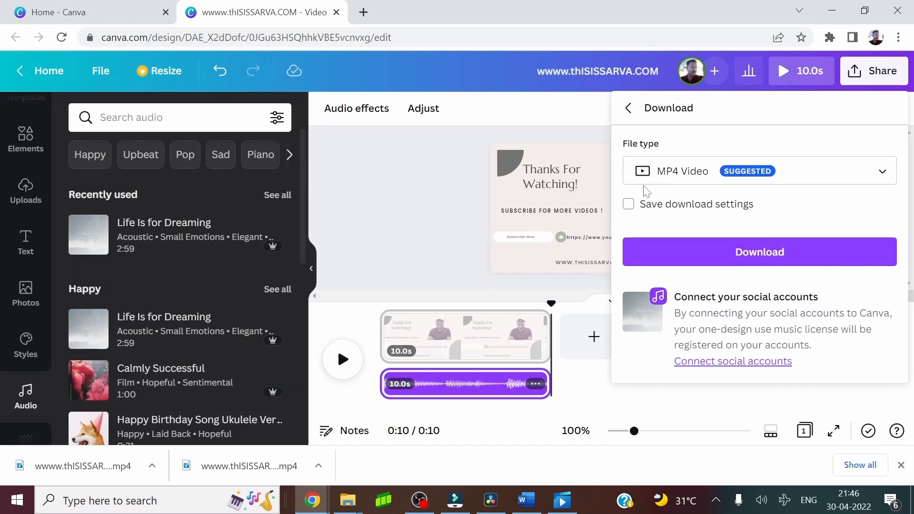
pyautogui.click(883, 177)
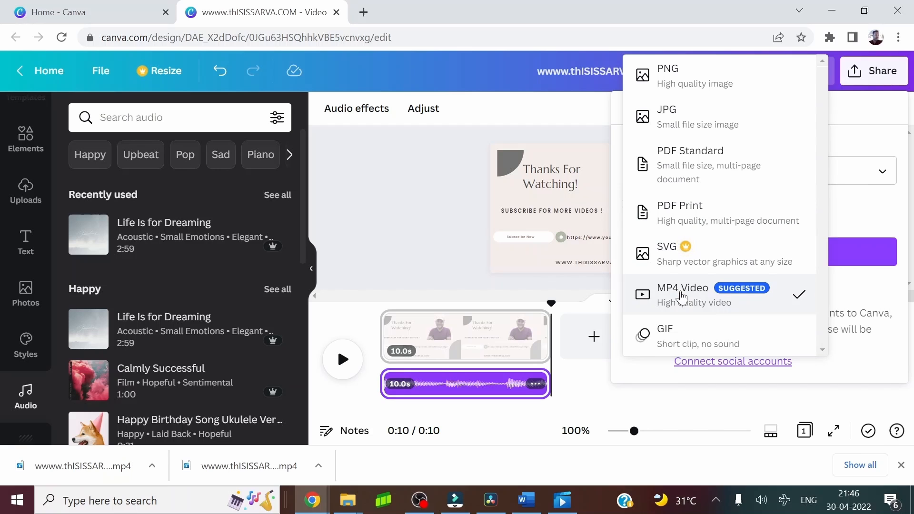
pyautogui.click(711, 417)
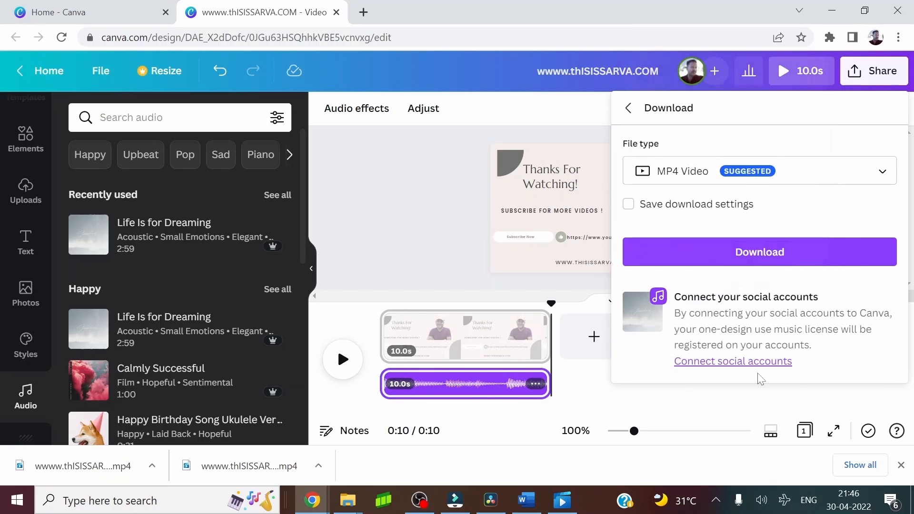
pyautogui.click(757, 259)
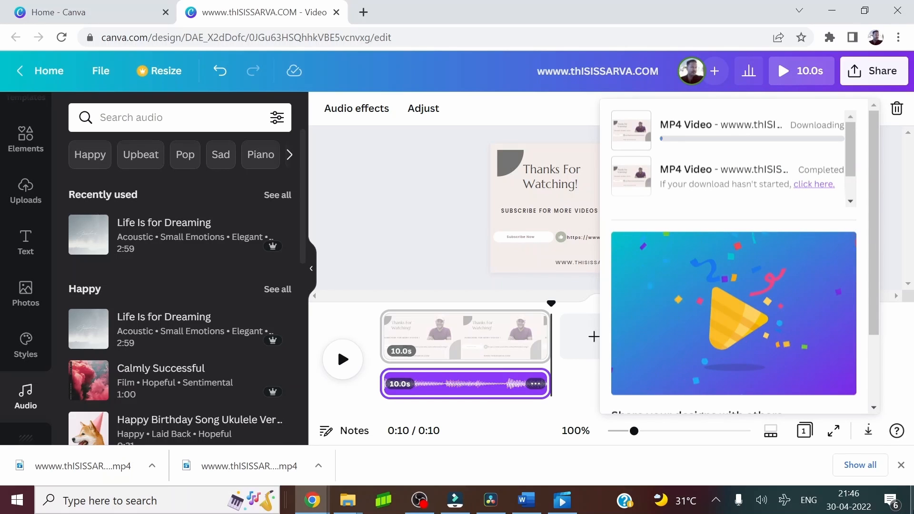
# Dismiss the browser's download bar and switch to File Explorer to look through the Downloads folder for the exported video
pyautogui.click(901, 465)
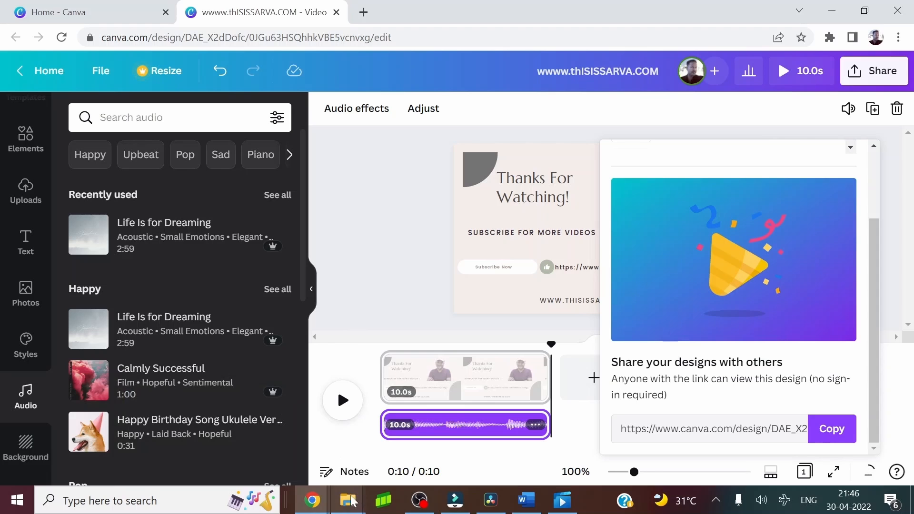
pyautogui.click(348, 500)
pyautogui.click(196, 443)
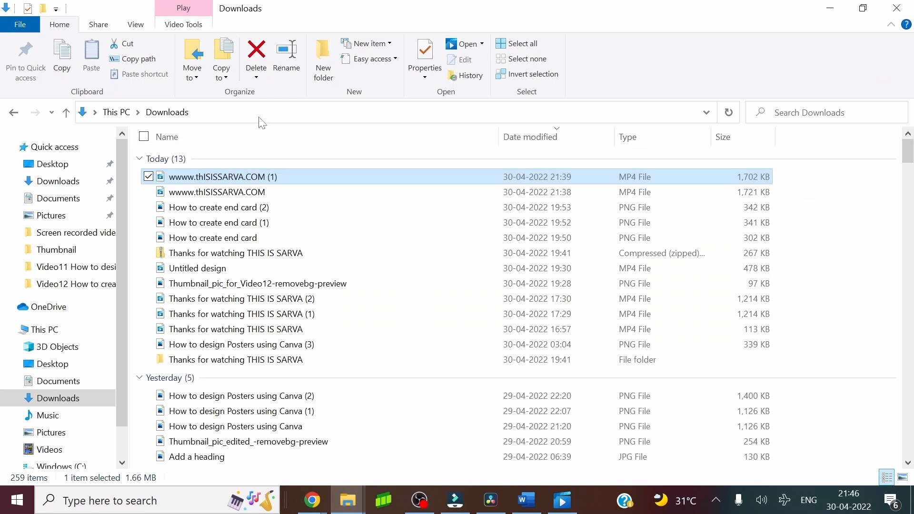
pyautogui.click(248, 116)
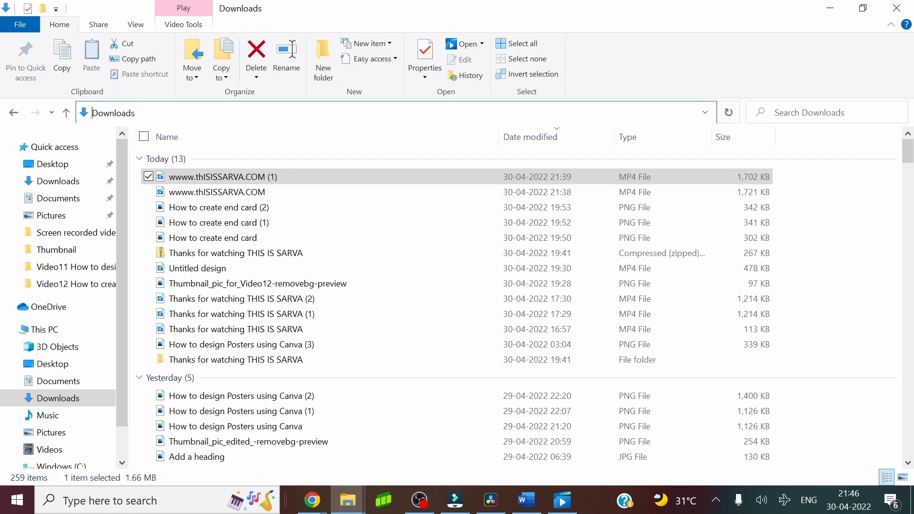
pyautogui.press('Escape')
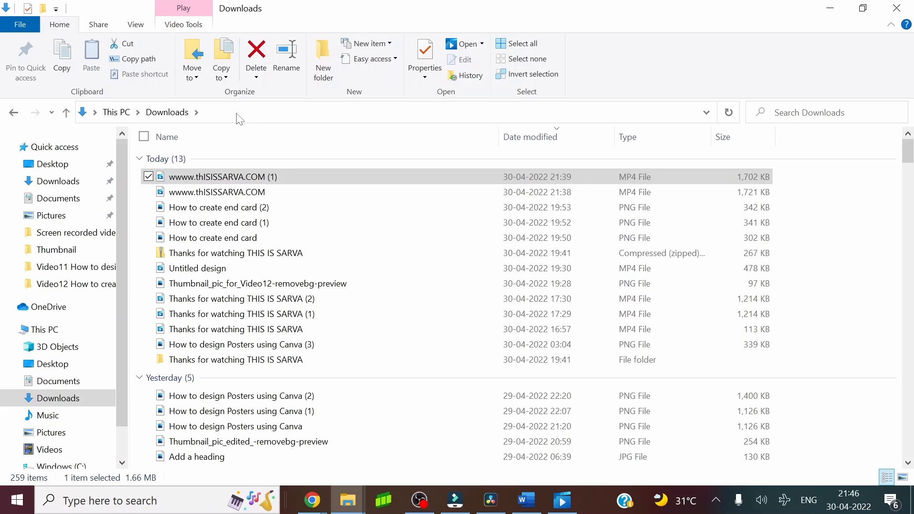
# Refresh the Downloads folder and play the newly exported video "wwww.thISISSARVA.COM (2)"
pyautogui.click(235, 116)
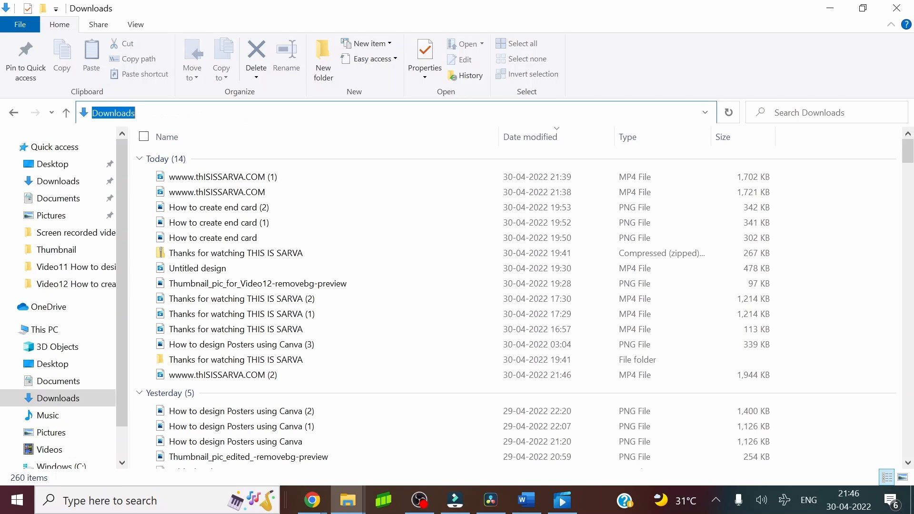
pyautogui.press('Return')
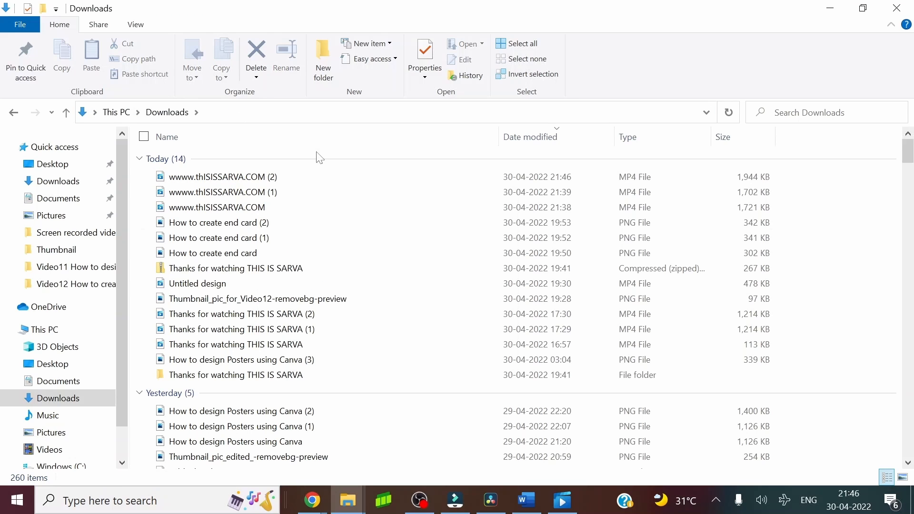
pyautogui.doubleClick(208, 178)
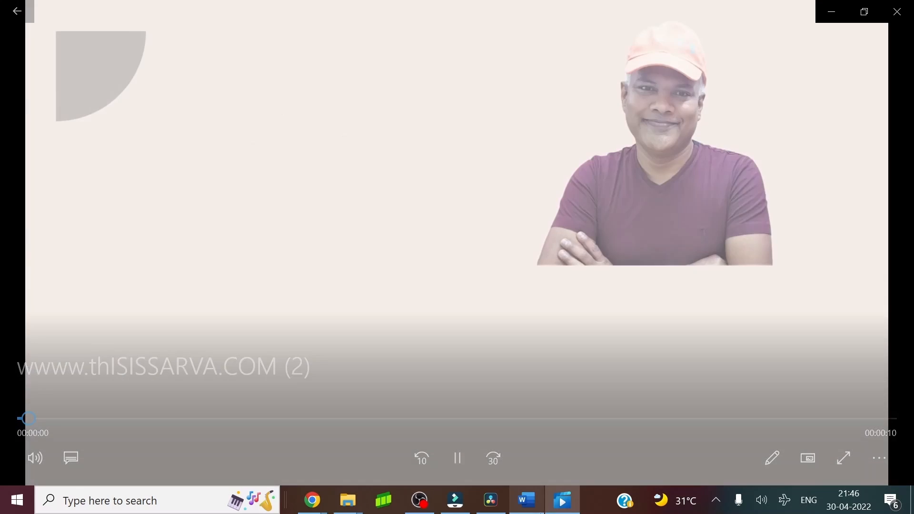
# Switch back to Canva, search the templates for "youtube outro" and look through the resulting video designs
pyautogui.moveTo(526, 499)
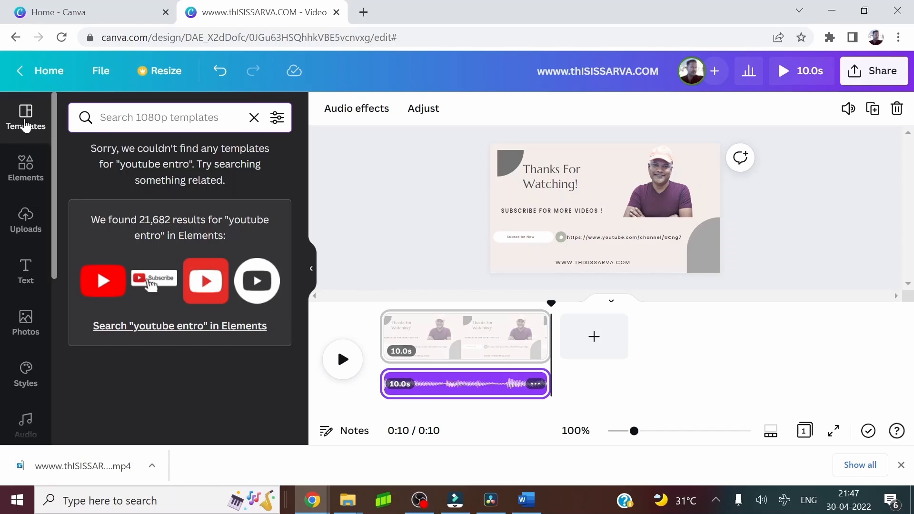
pyautogui.click(26, 126)
pyautogui.click(162, 118)
pyautogui.write('yo')
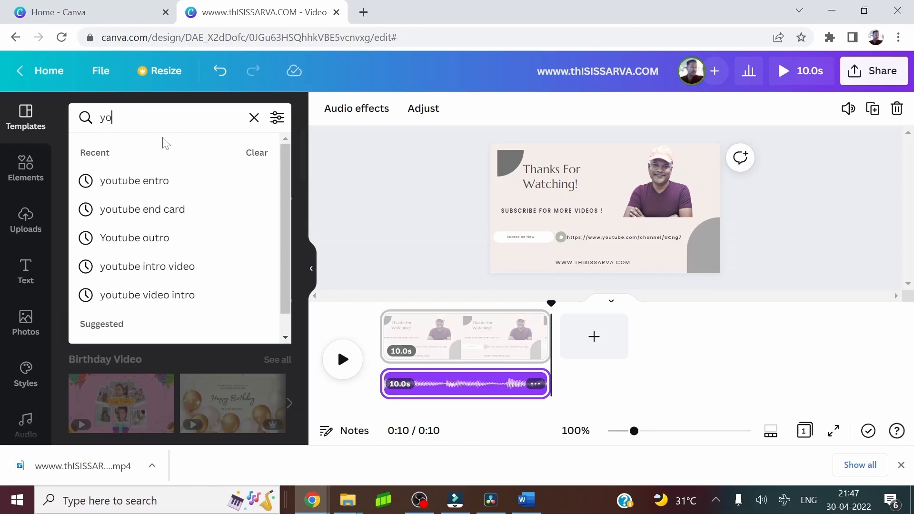
pyautogui.write('ut')
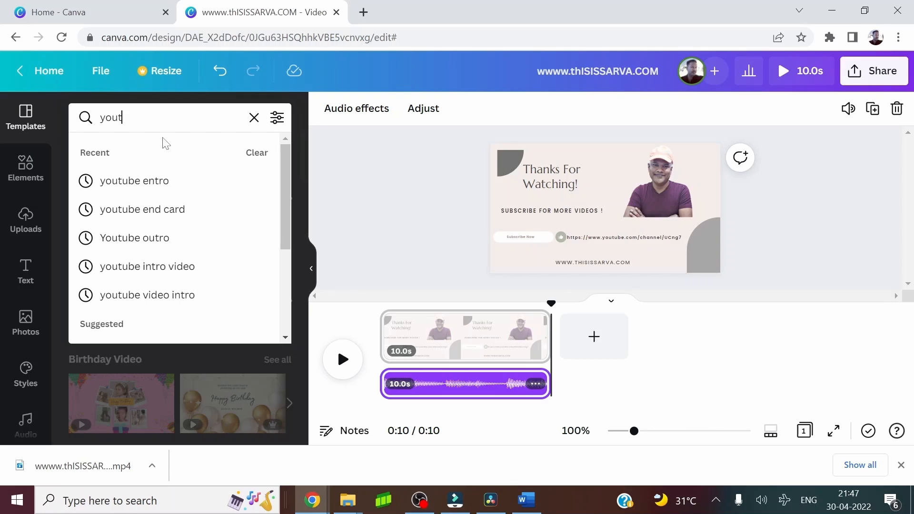
pyautogui.write('ube outro')
pyautogui.press('Return')
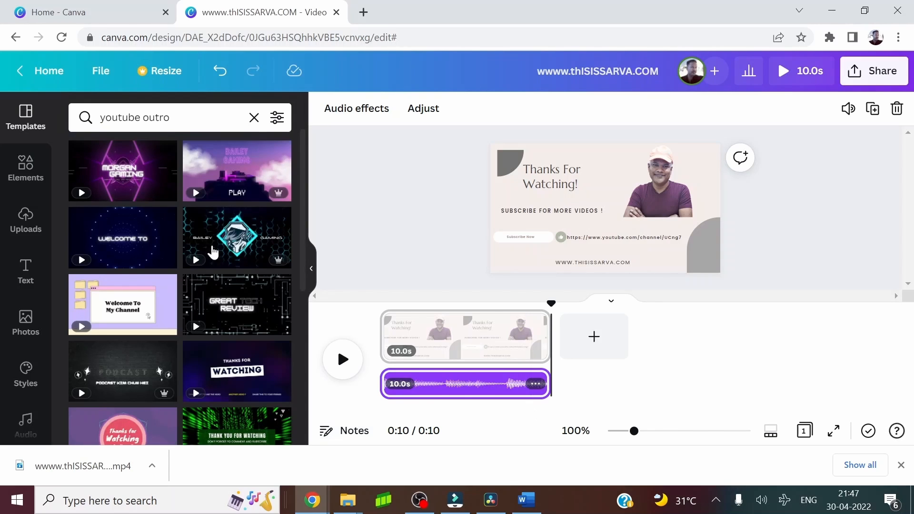
pyautogui.scroll(-1, 271, 284)
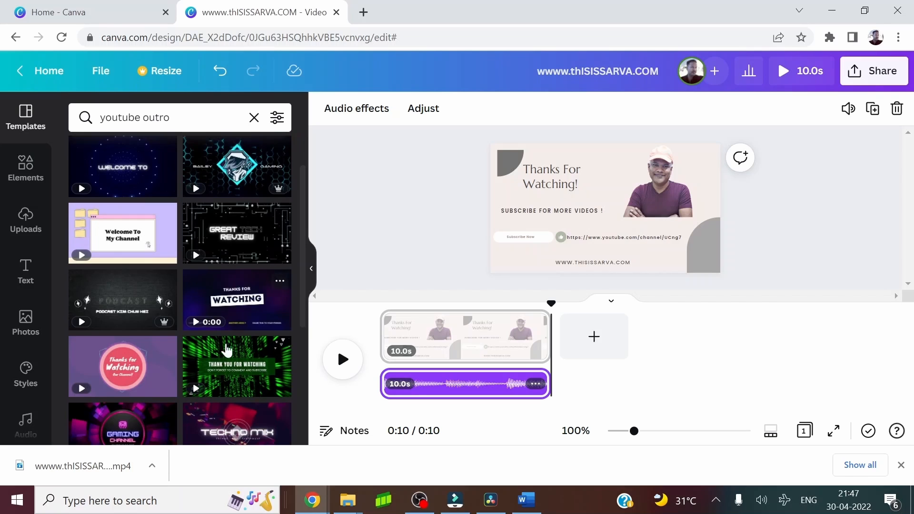
pyautogui.scroll(-3, 167, 307)
pyautogui.scroll(-4, 171, 308)
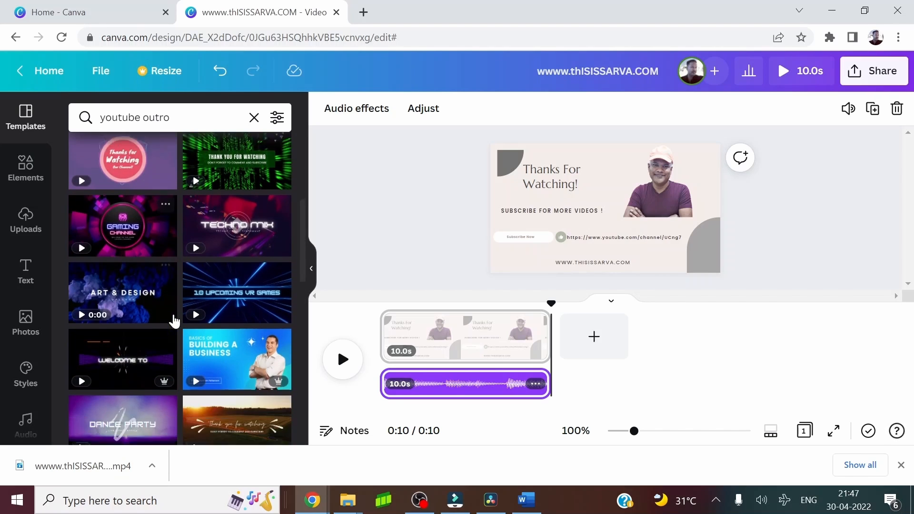
pyautogui.scroll(-10, 176, 309)
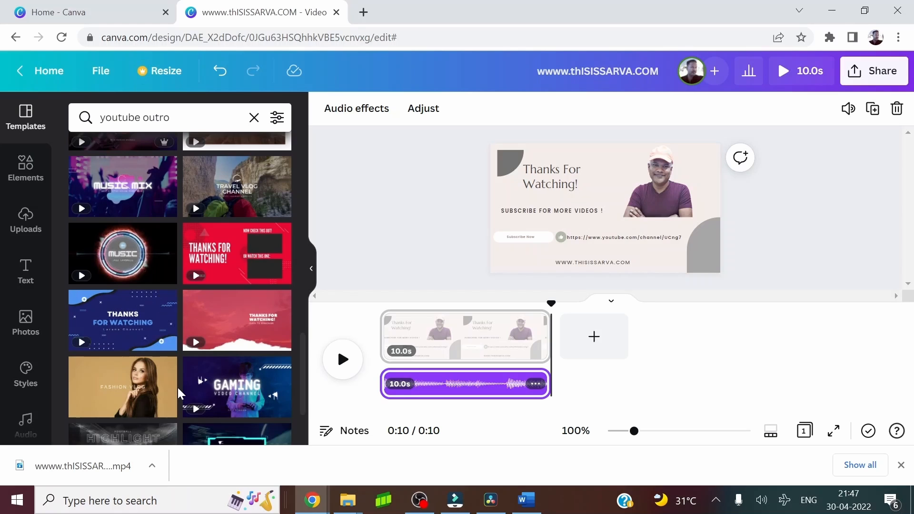
pyautogui.scroll(-1, 119, 343)
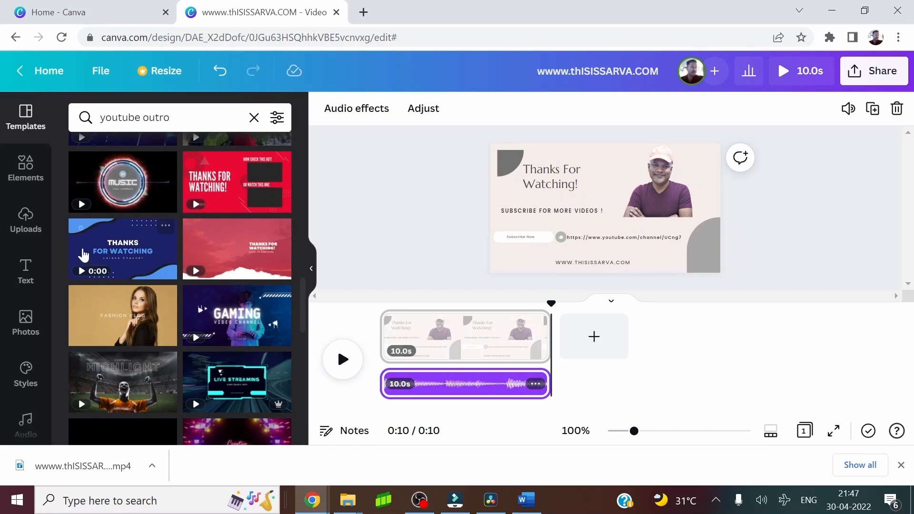
pyautogui.scroll(-3, 198, 360)
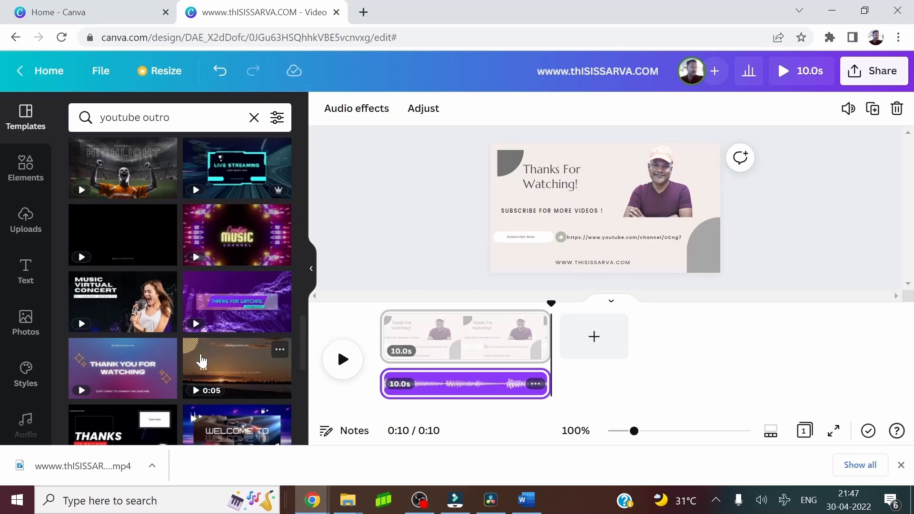